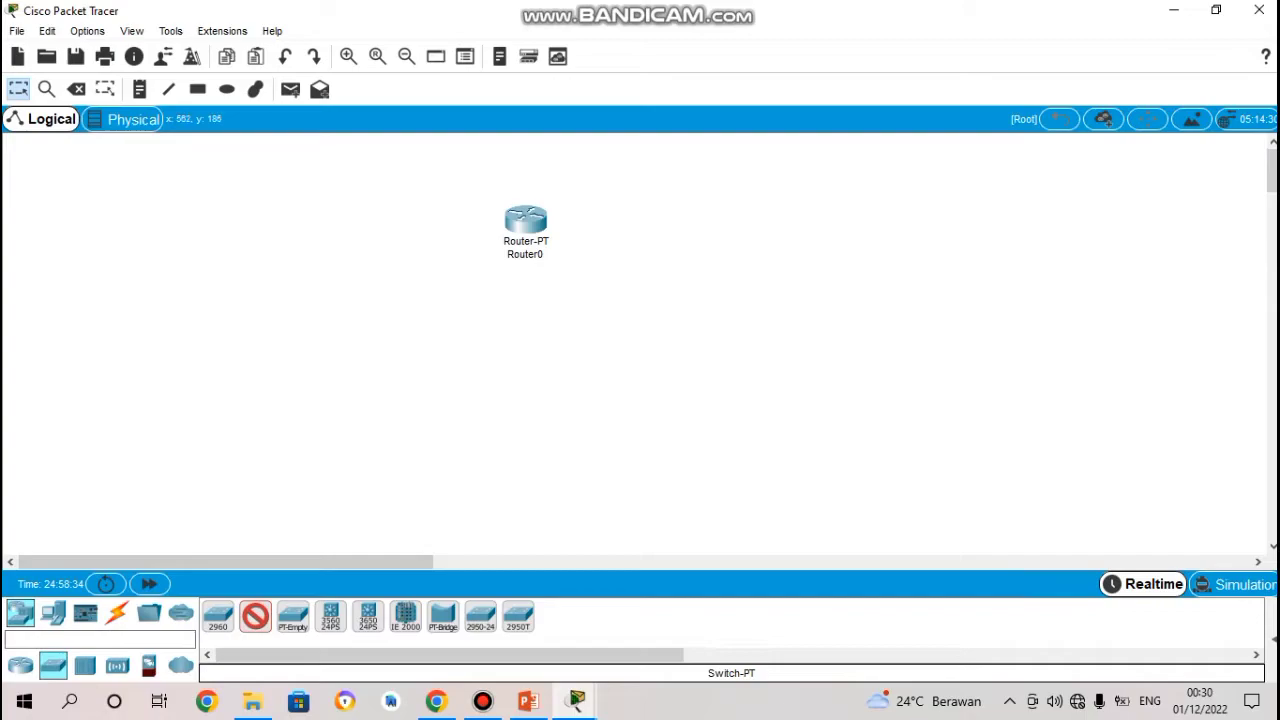
Place a Switch-PT below Router0 and move both devices slightly upward, keeping them vertically aligned.
drag(255, 617, 529, 310)
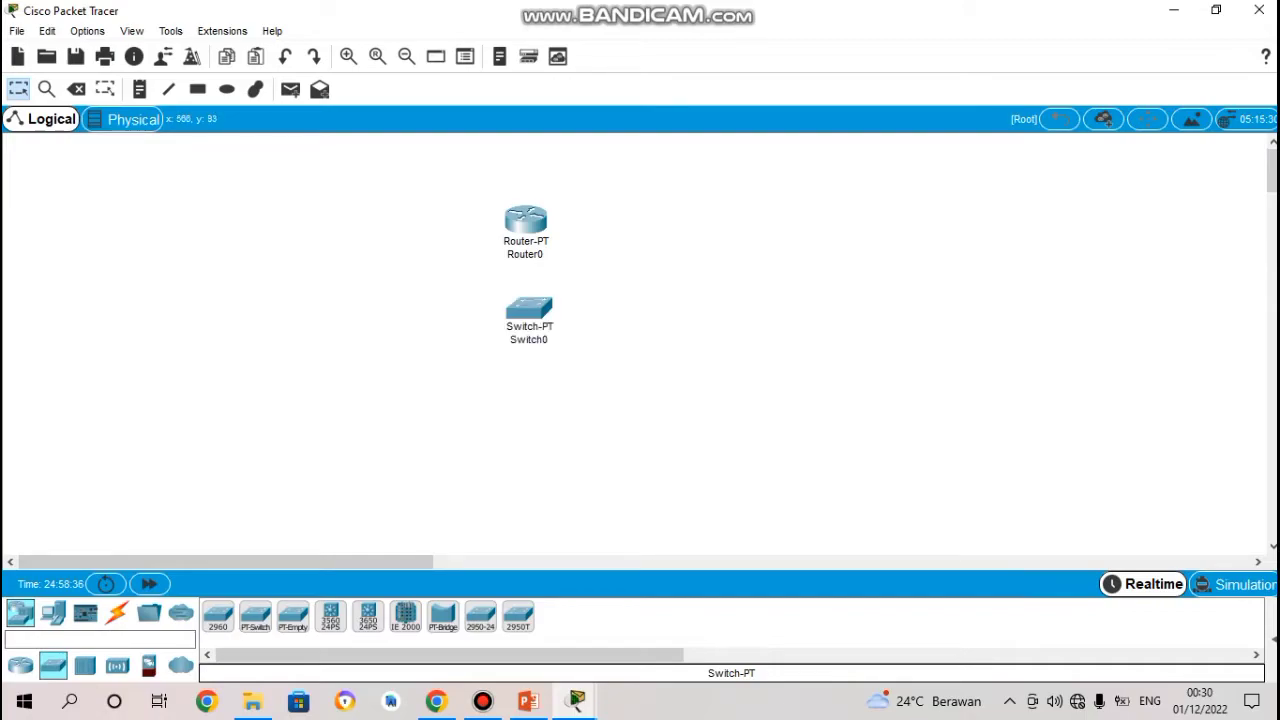
mouse_move(525, 220)
mouse_down()
mouse_move(525, 182)
mouse_move(527, 196)
mouse_up()
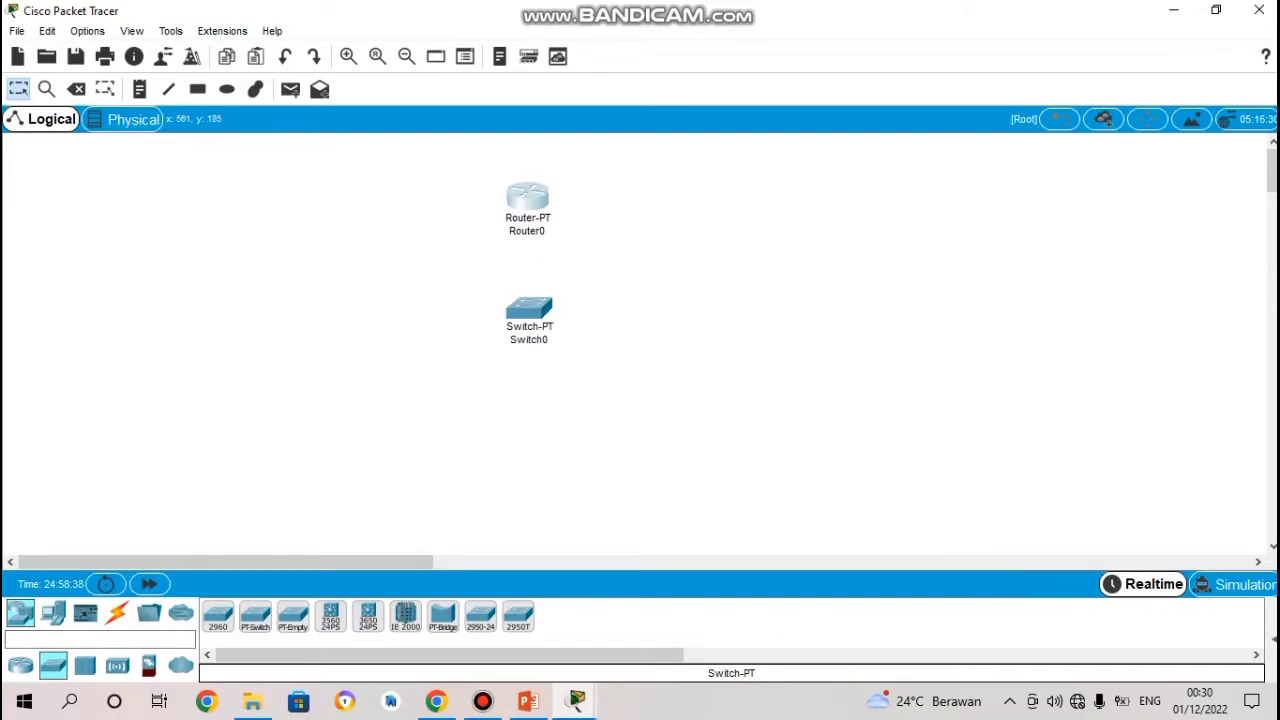
drag(529, 308, 529, 295)
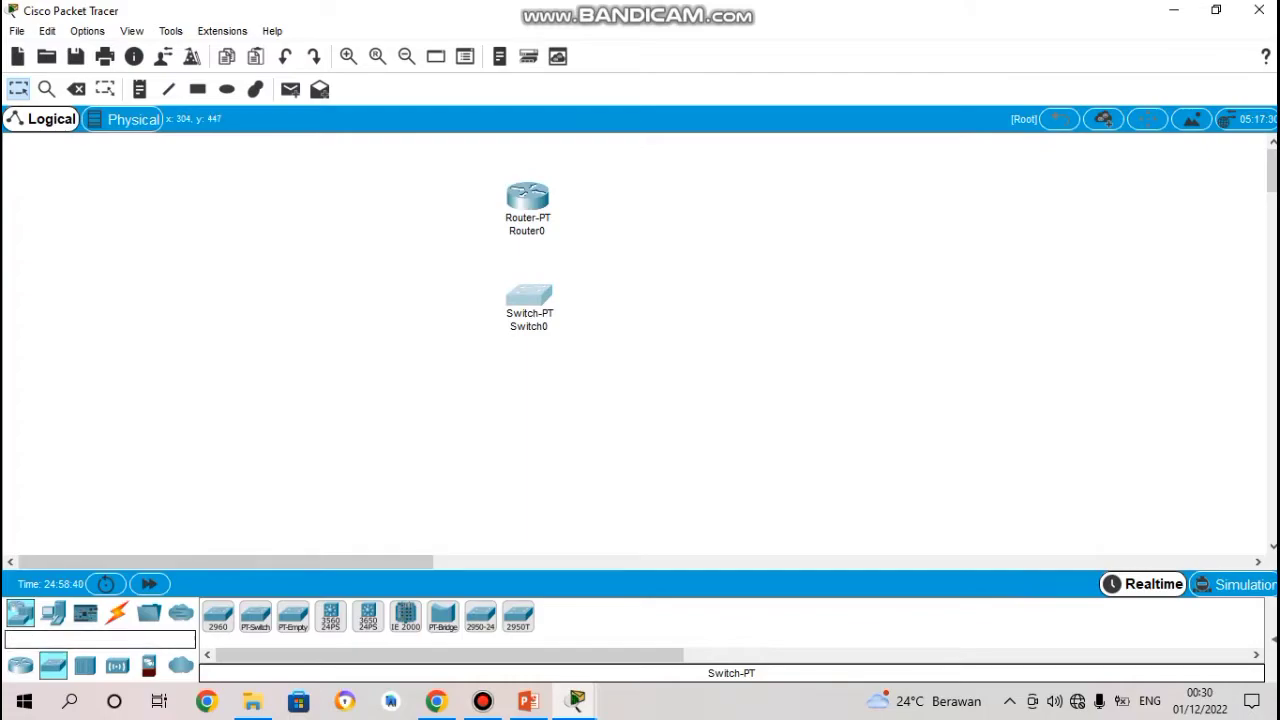
Add two PC-PT end devices side by side below Switch0.
click(53, 613)
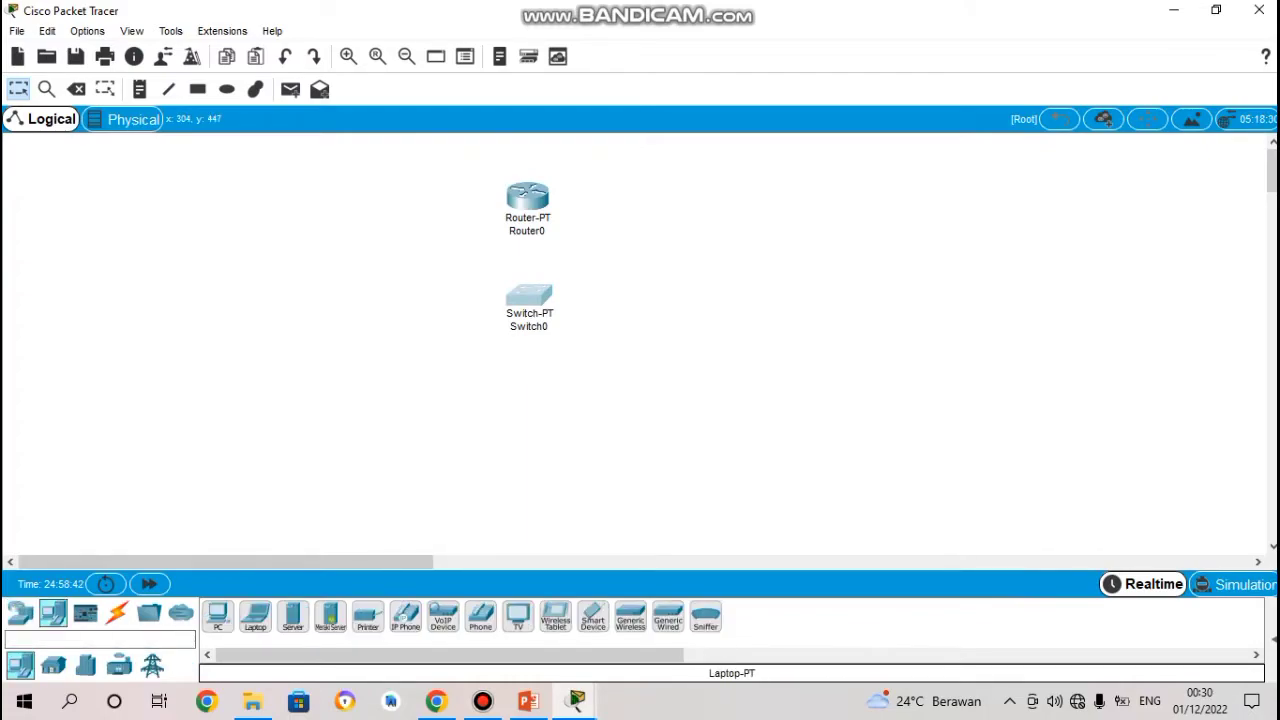
click(218, 615)
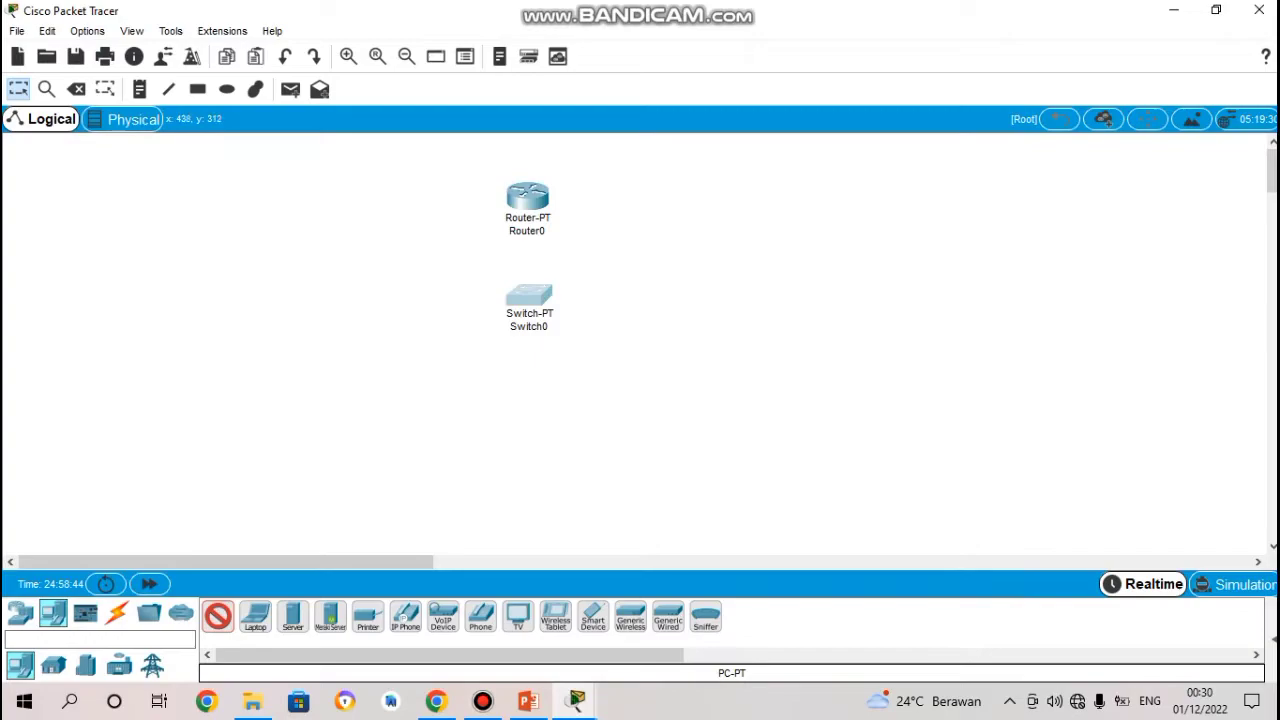
click(443, 403)
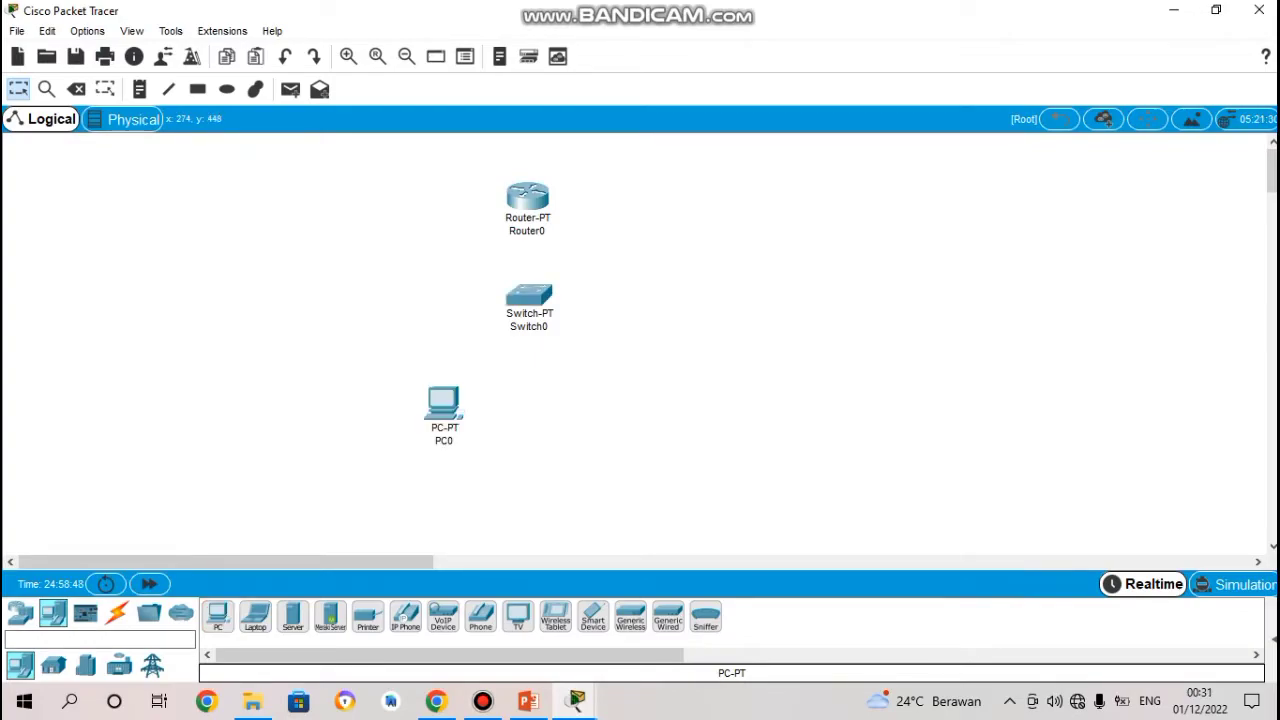
click(218, 615)
click(604, 408)
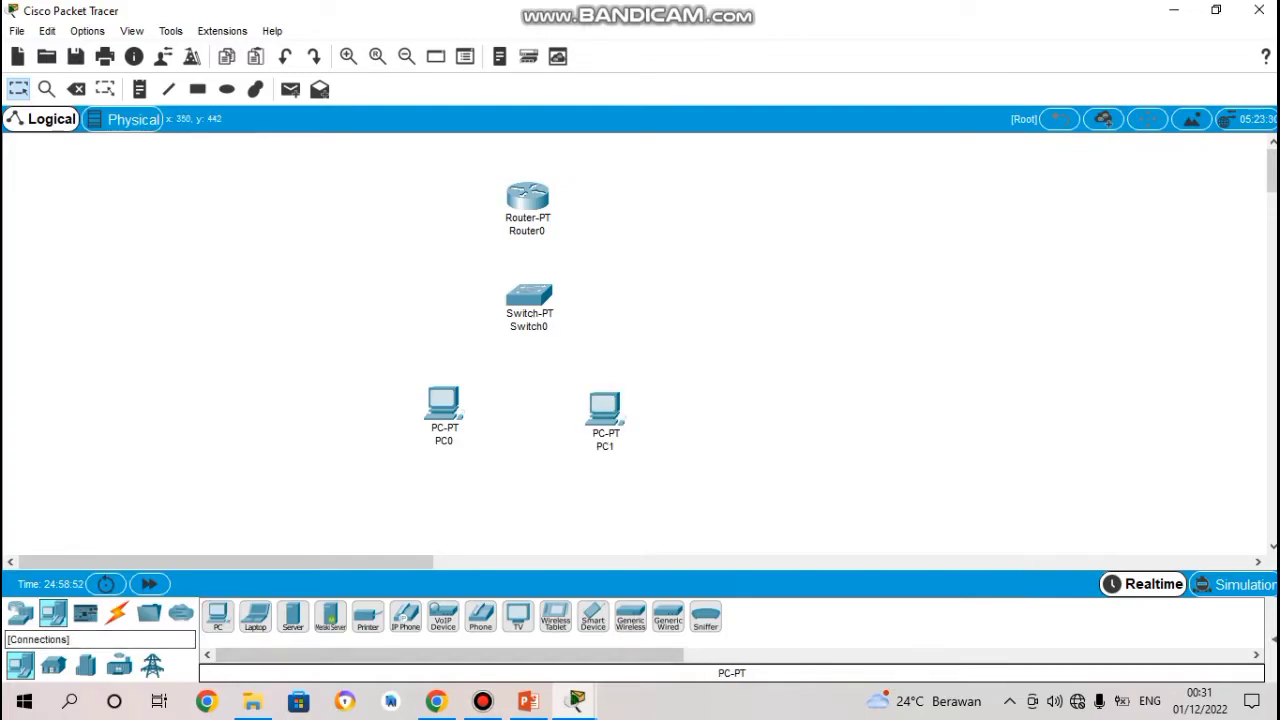
Connect Router0's FastEthernet0/0 to the first FastEthernet port of Switch0 with a Copper Straight-Through cable.
click(117, 614)
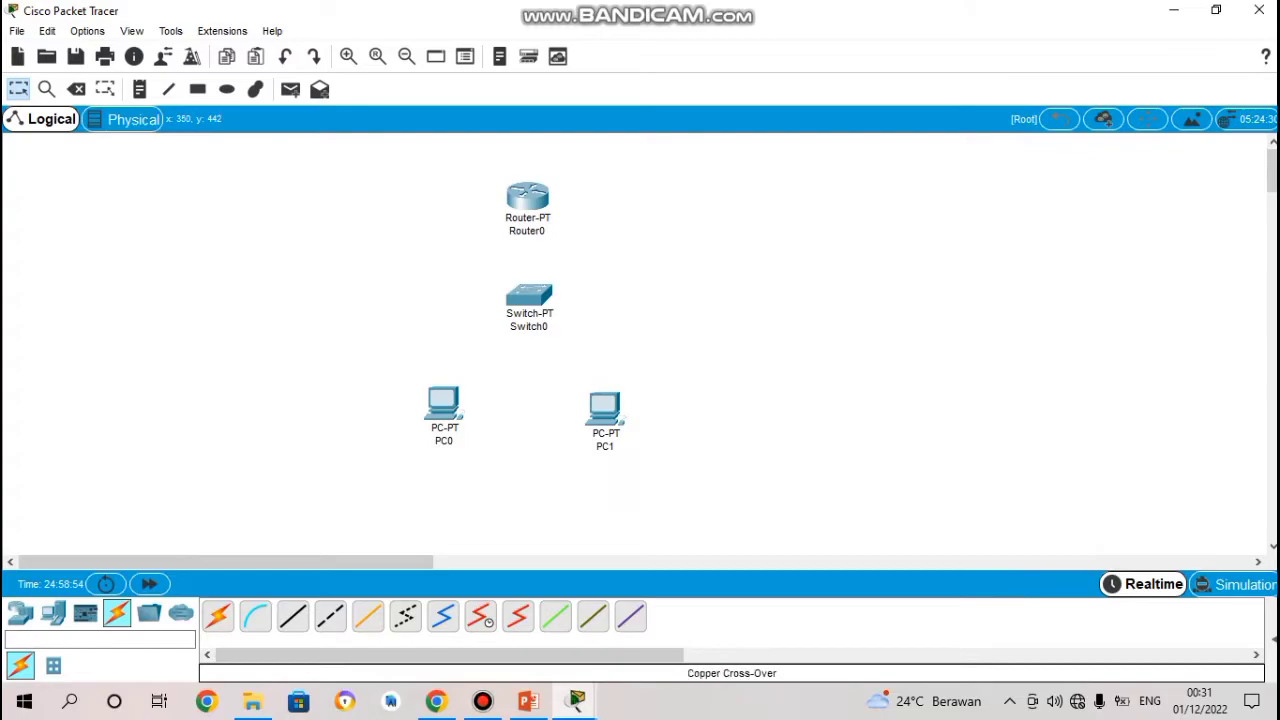
click(293, 615)
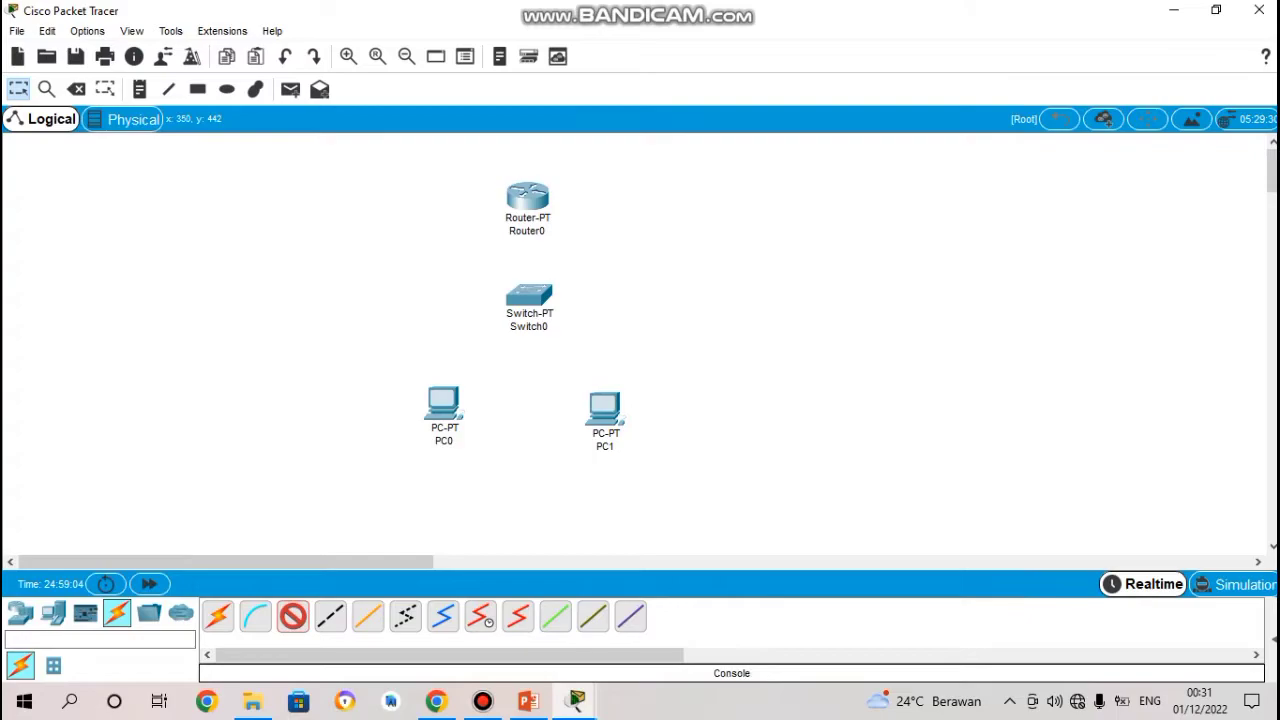
click(522, 192)
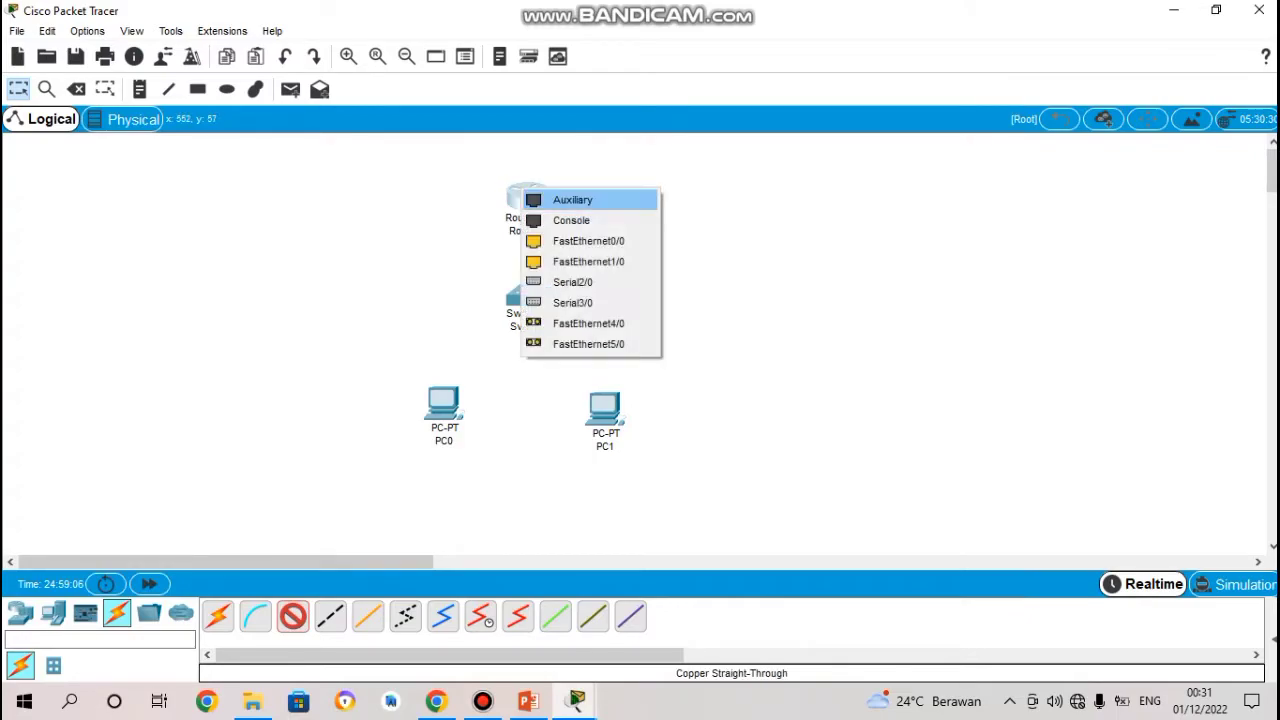
click(588, 241)
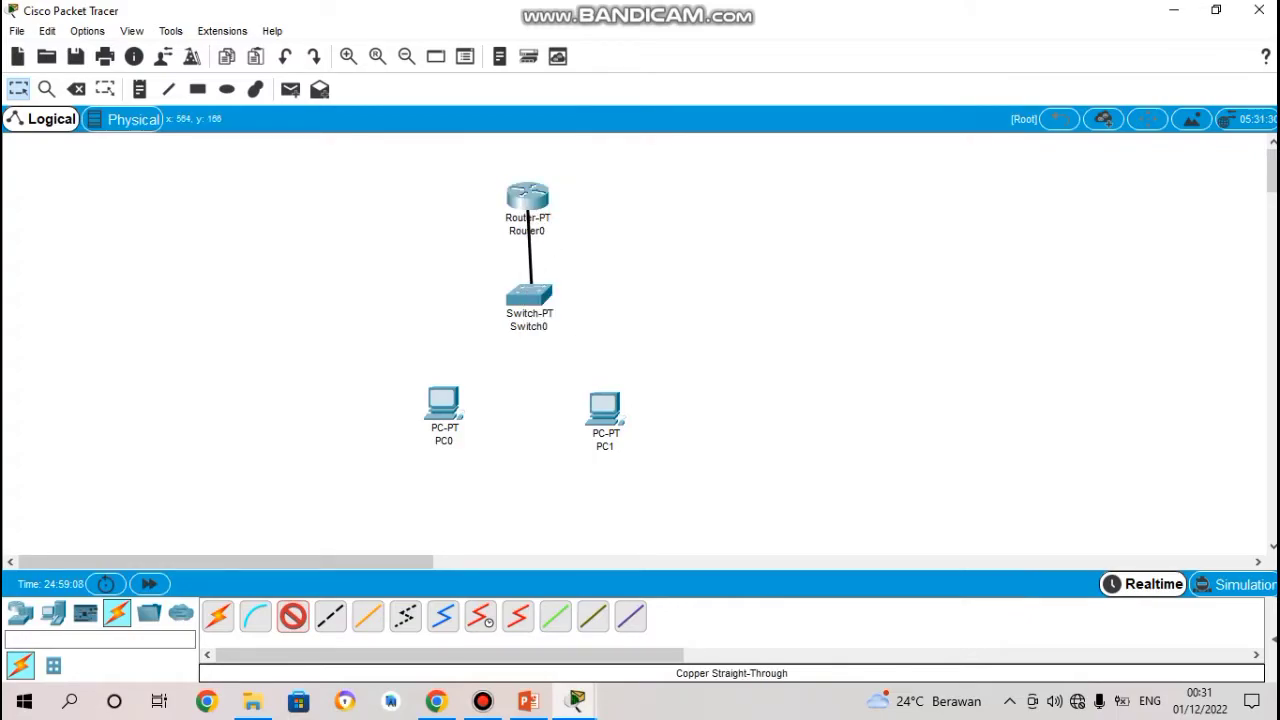
click(531, 286)
click(575, 317)
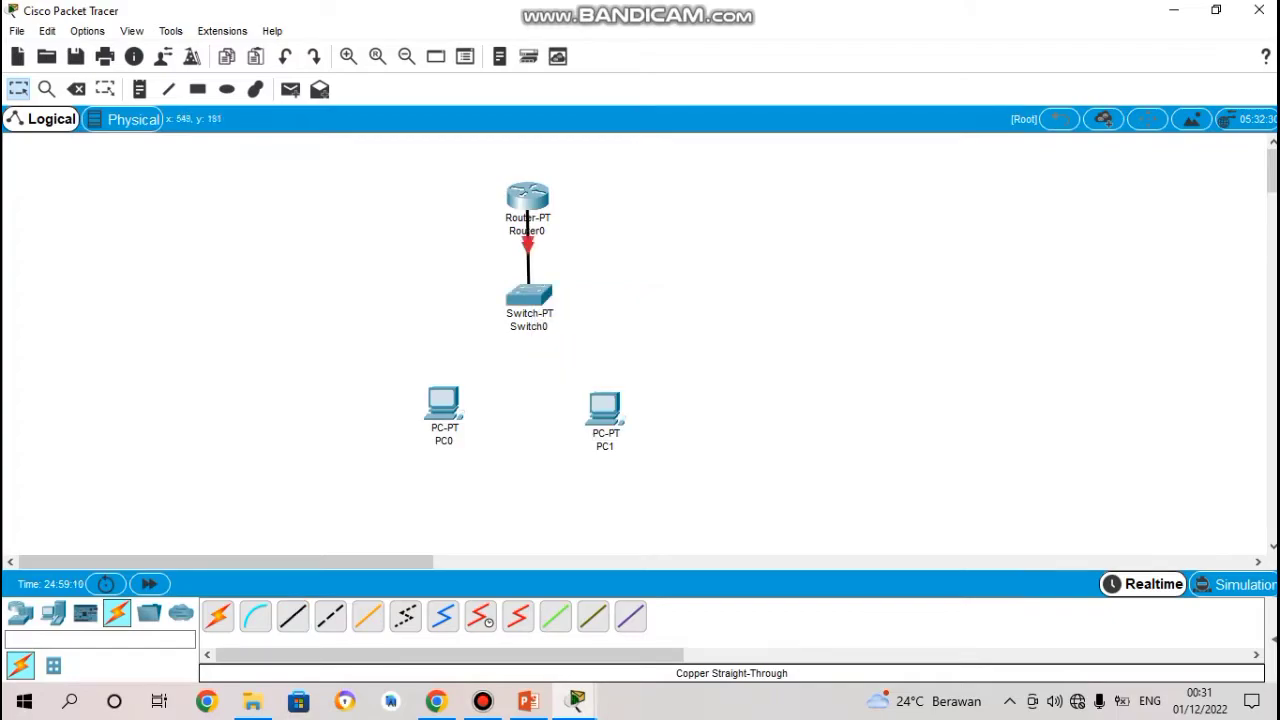
Connect Switch0's FastEthernet1/1 to PC0's FastEthernet0 with a Copper Straight-Through cable.
click(293, 616)
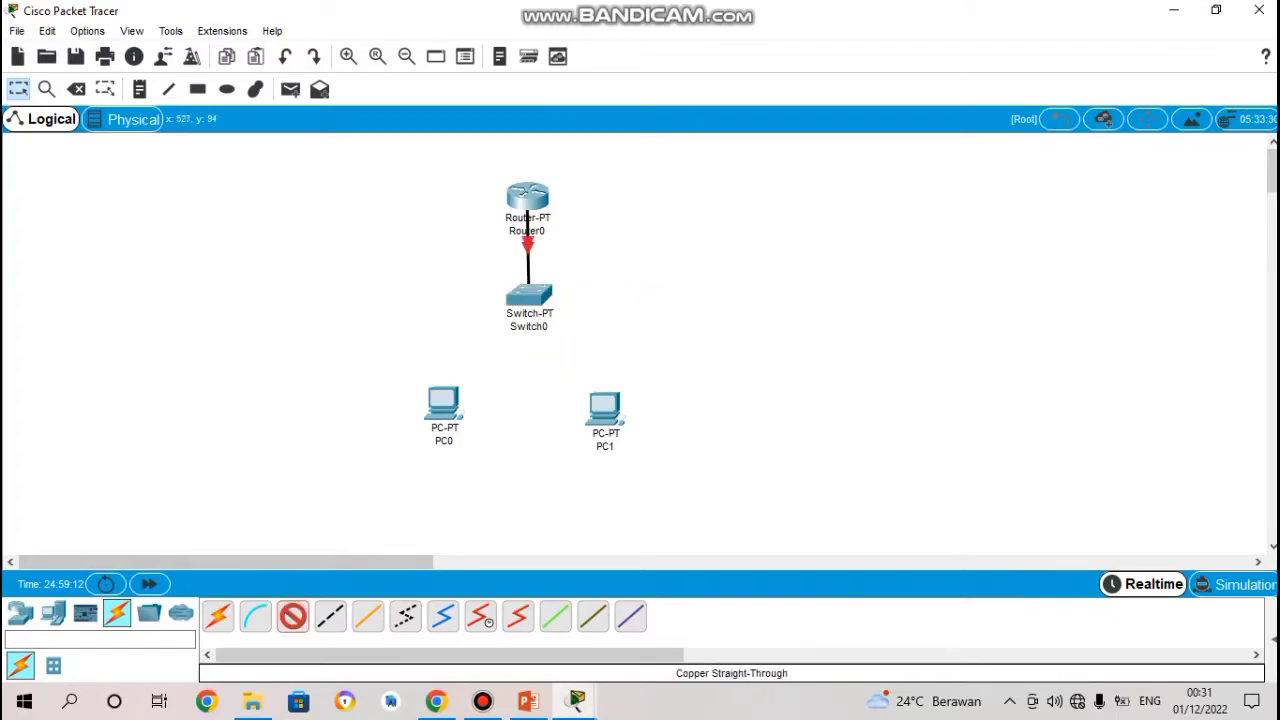
click(521, 290)
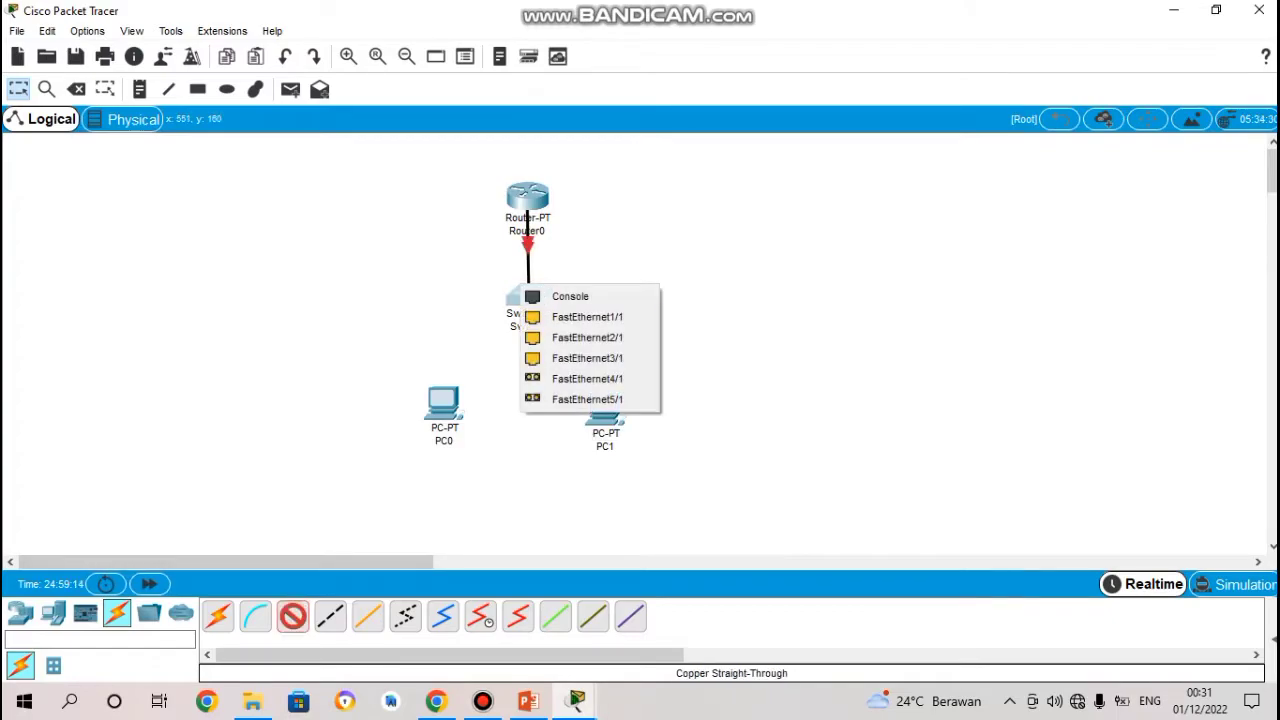
click(587, 316)
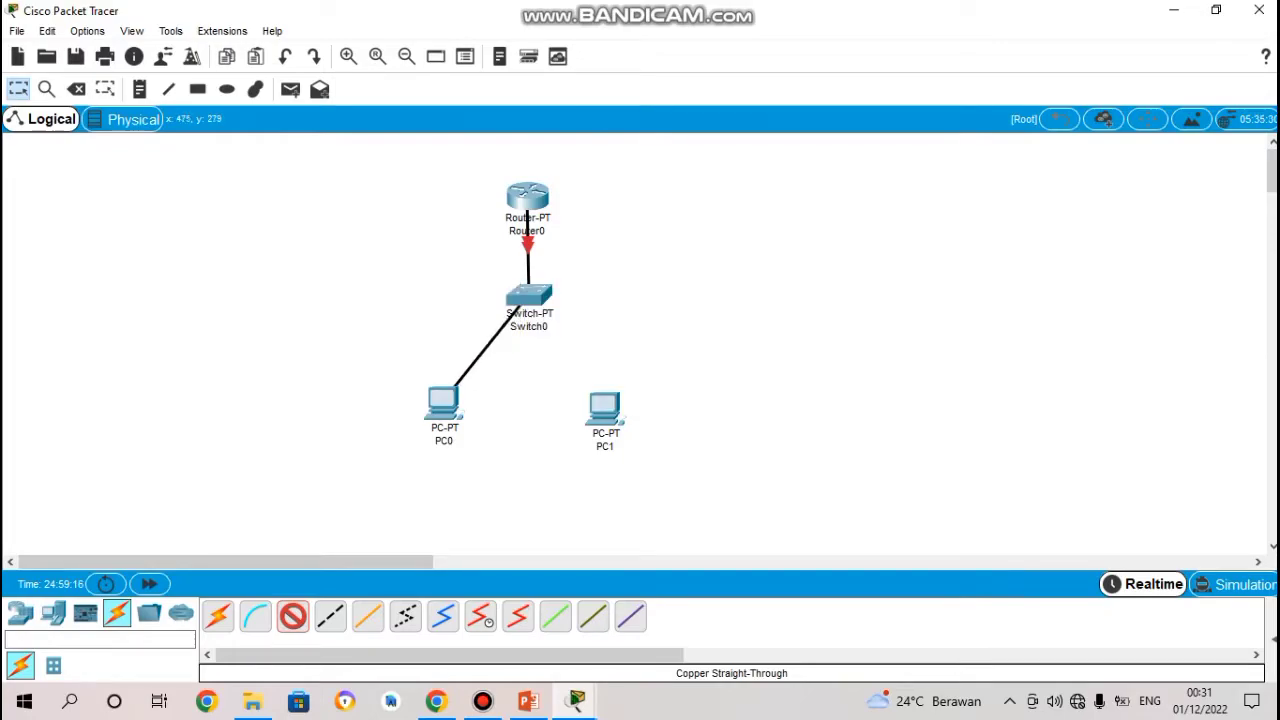
click(443, 400)
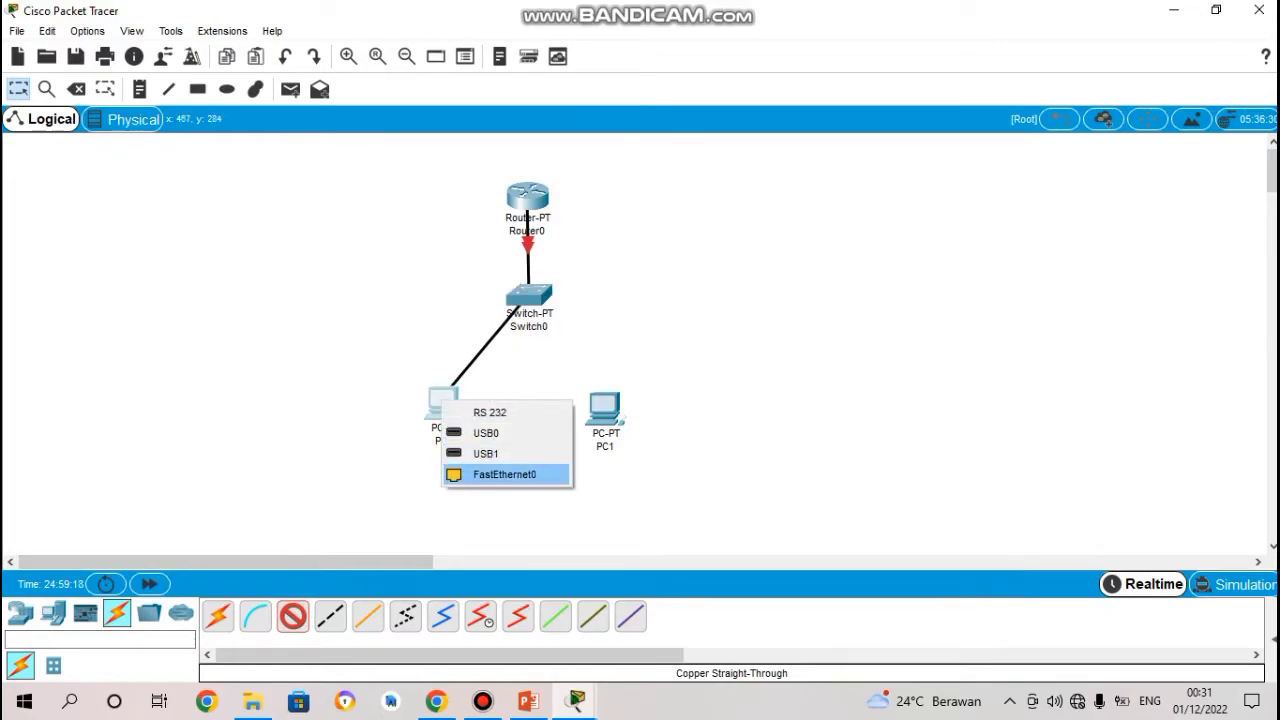
click(505, 474)
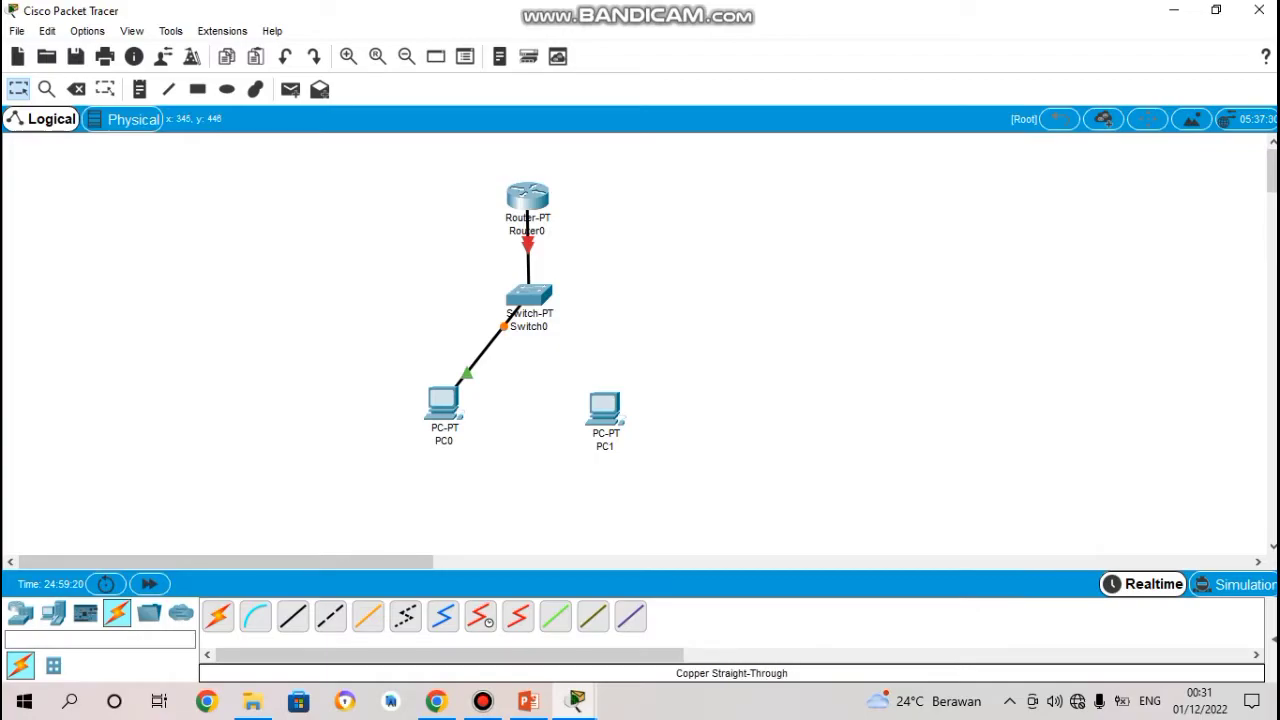
Connect a free FastEthernet port of Switch0 to PC1's FastEthernet0 with a Copper Straight-Through cable.
click(293, 616)
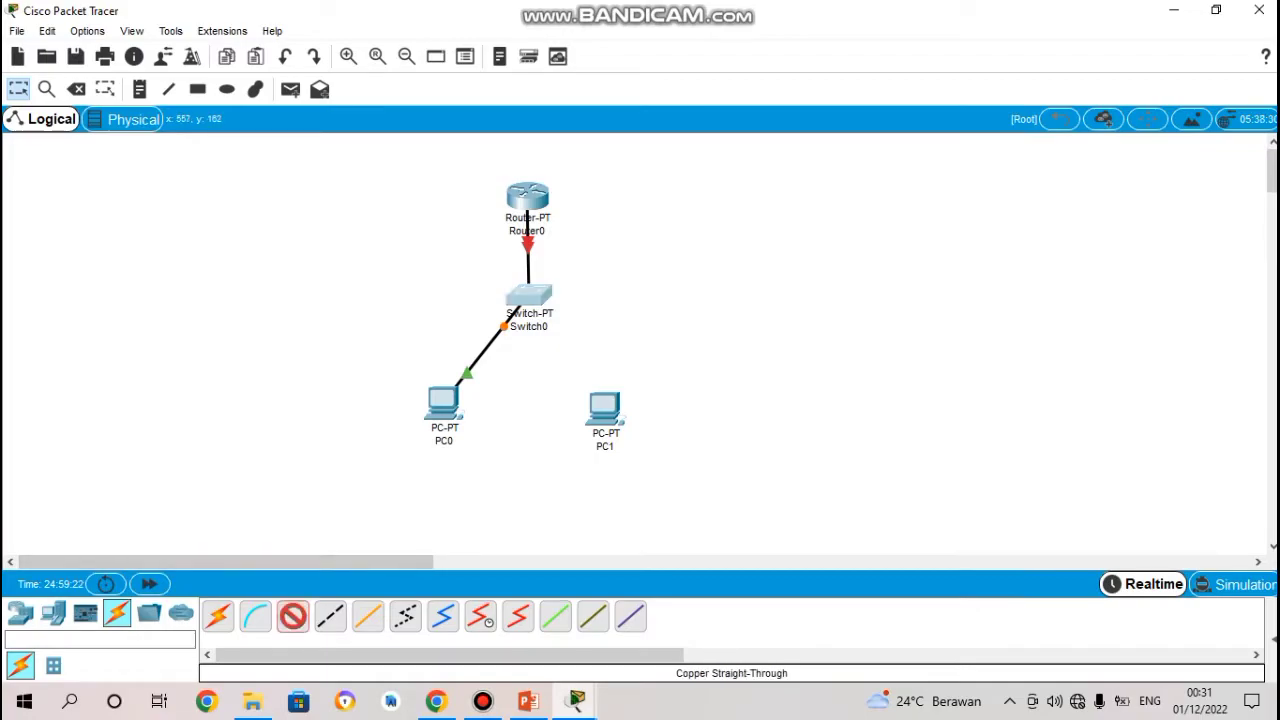
click(515, 291)
click(565, 337)
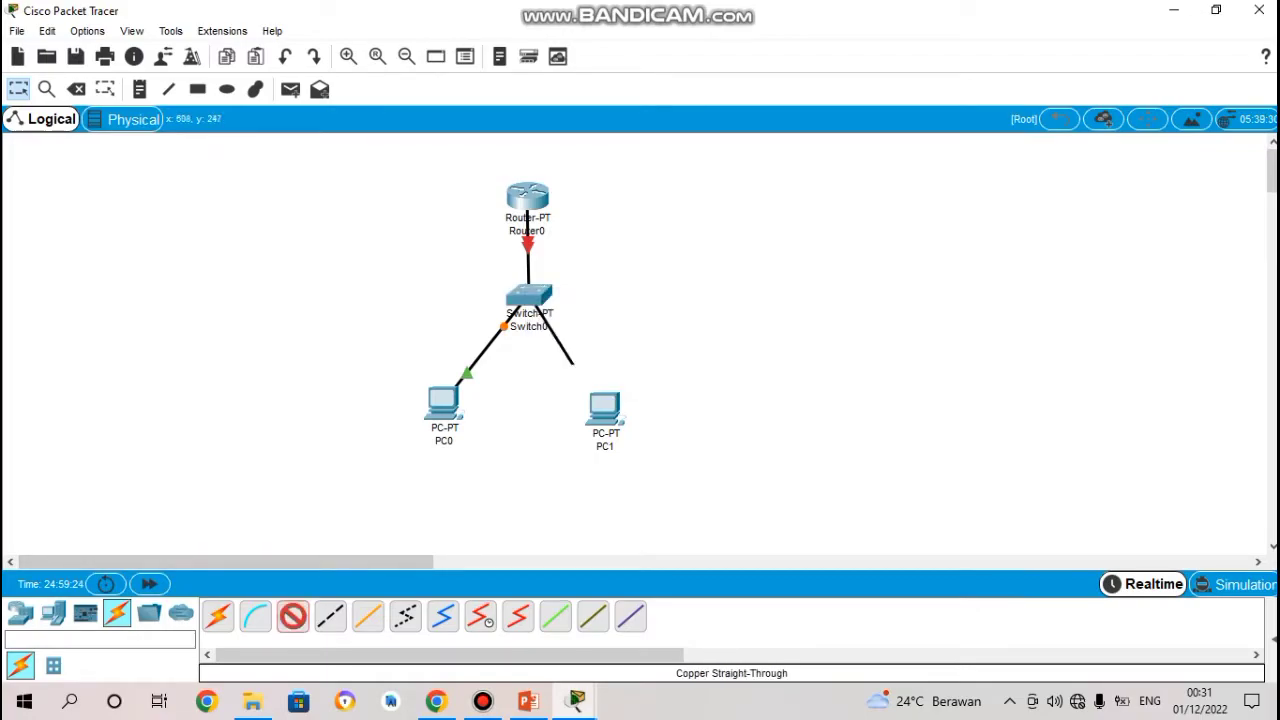
click(604, 410)
click(625, 486)
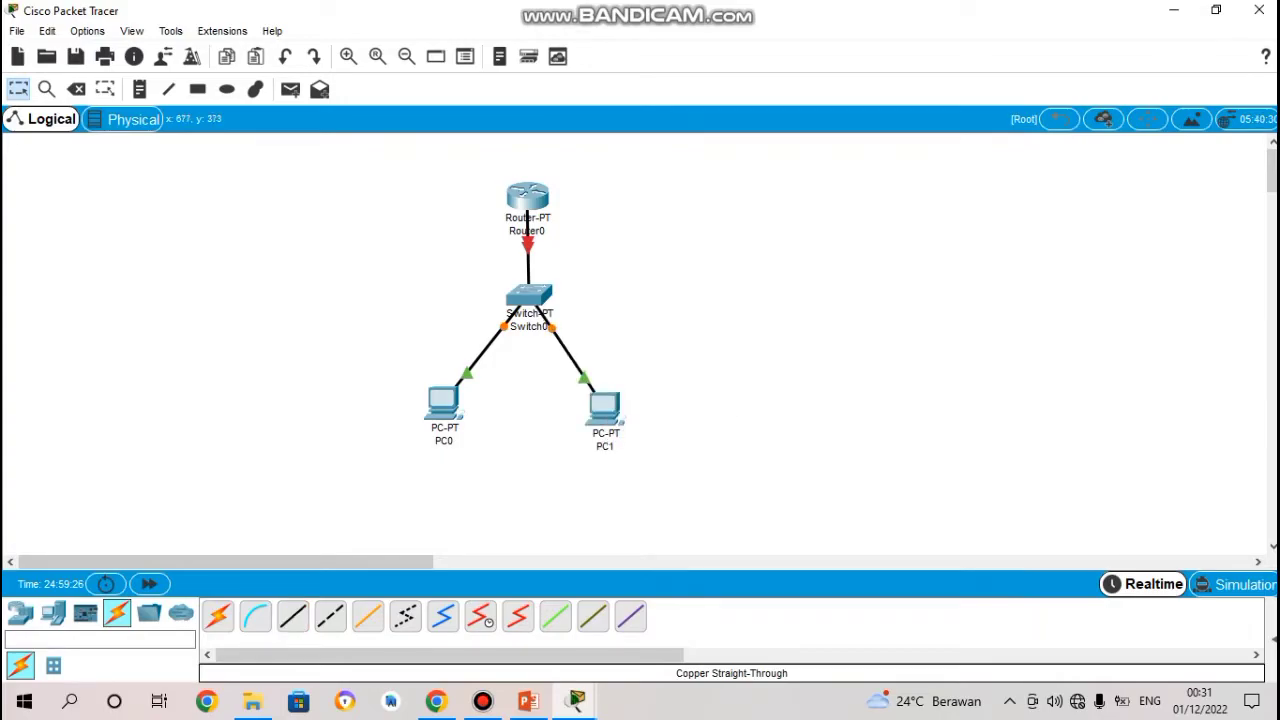
Move PC0 and PC1 slightly lower so they sit level with each other below the switch.
drag(443, 403, 450, 425)
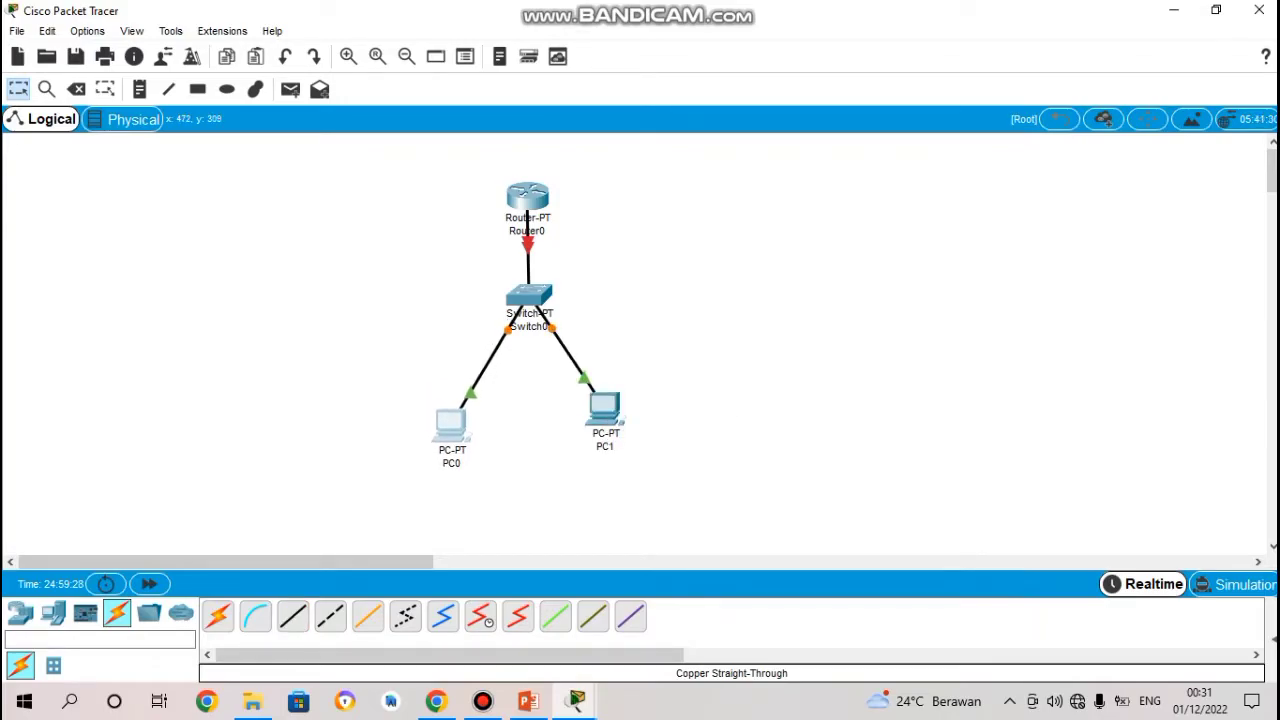
drag(604, 405, 616, 425)
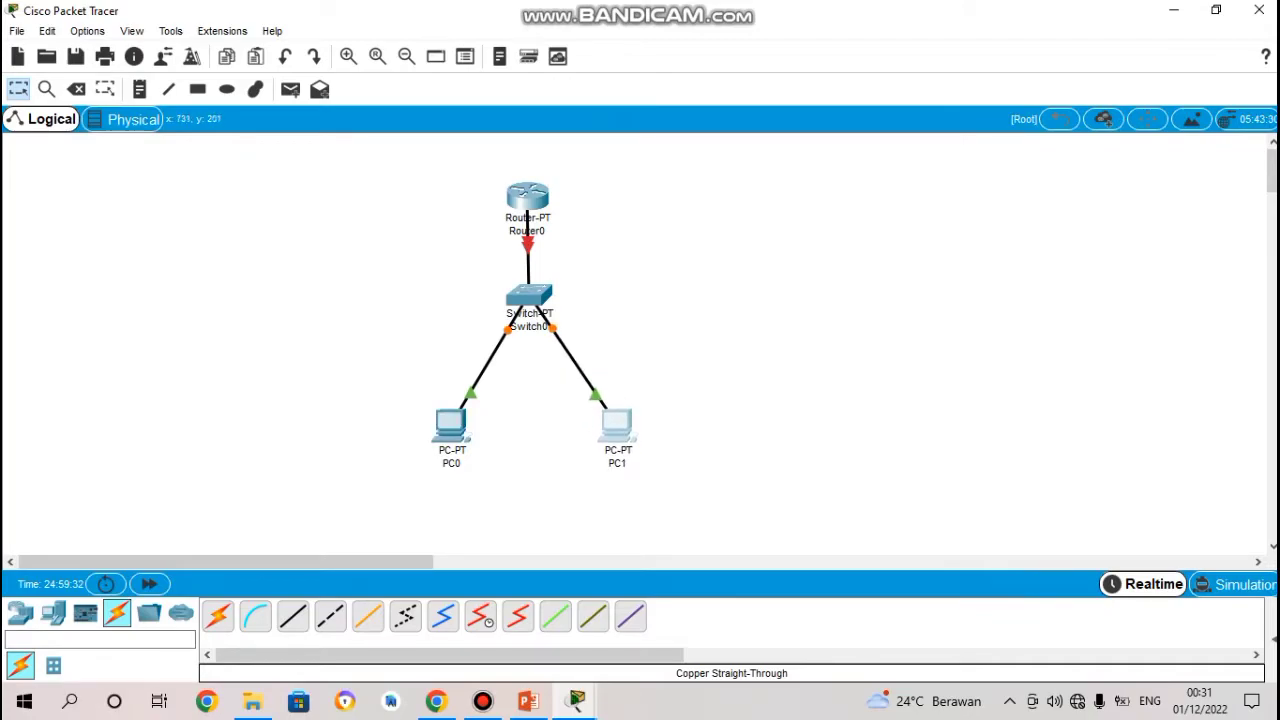
click(723, 260)
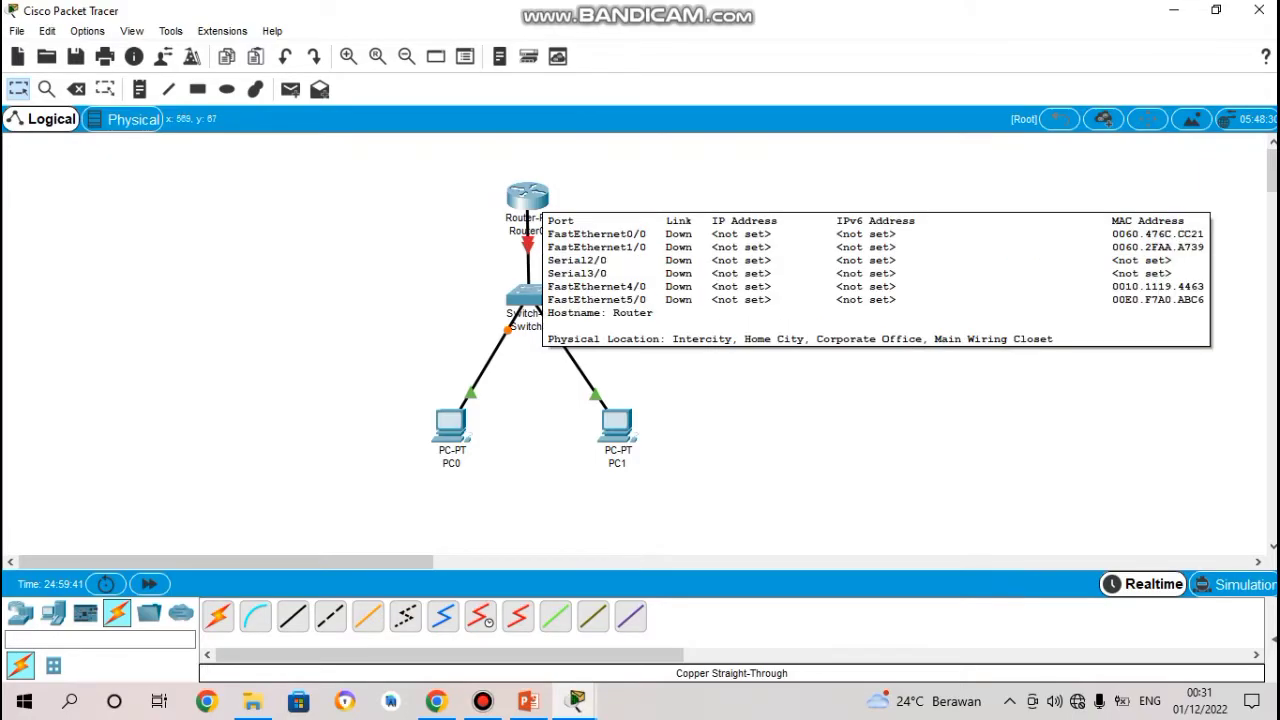
Turn on Router0's FastEthernet0/0 port and set its IP address to 192.168.10.1.
click(527, 198)
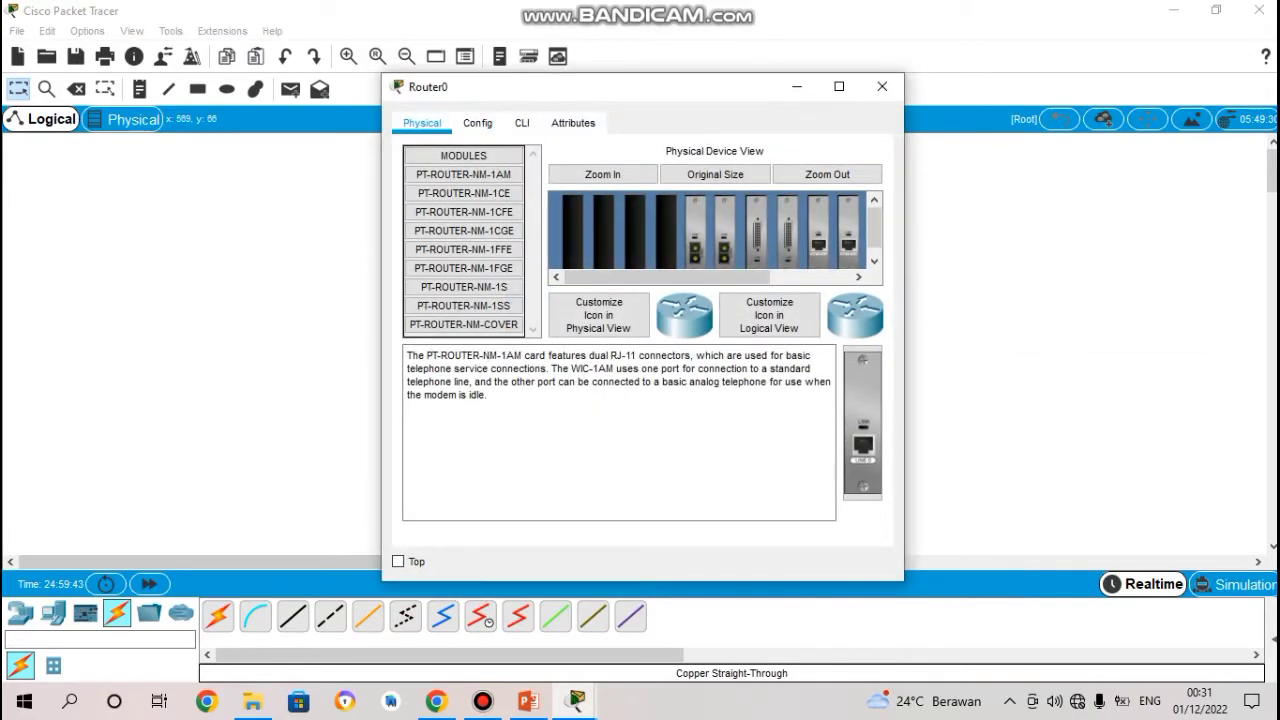
click(477, 122)
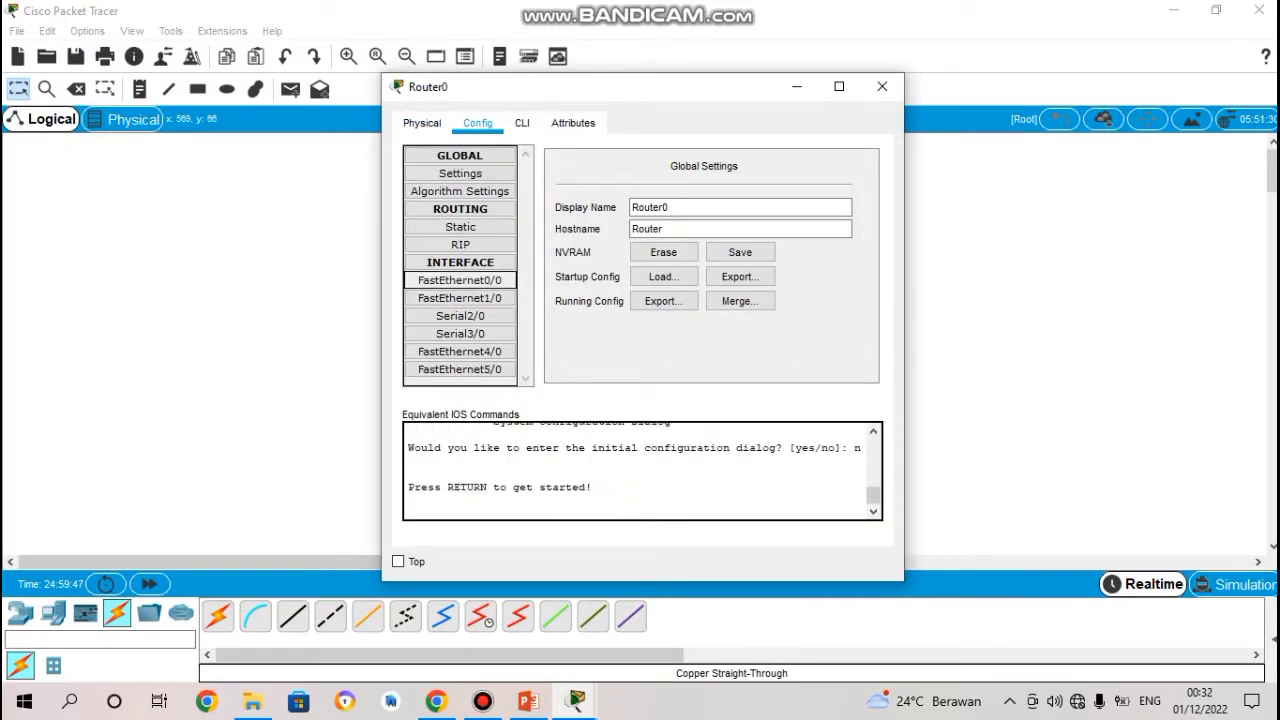
click(459, 280)
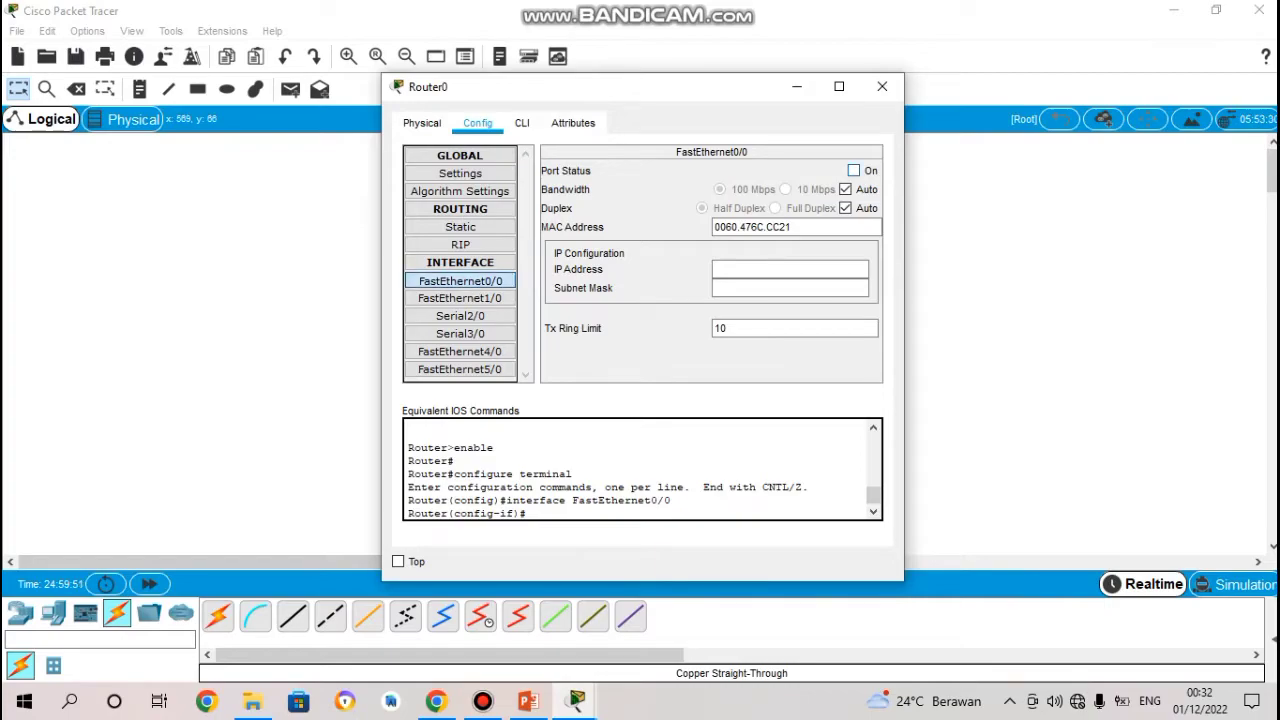
click(853, 170)
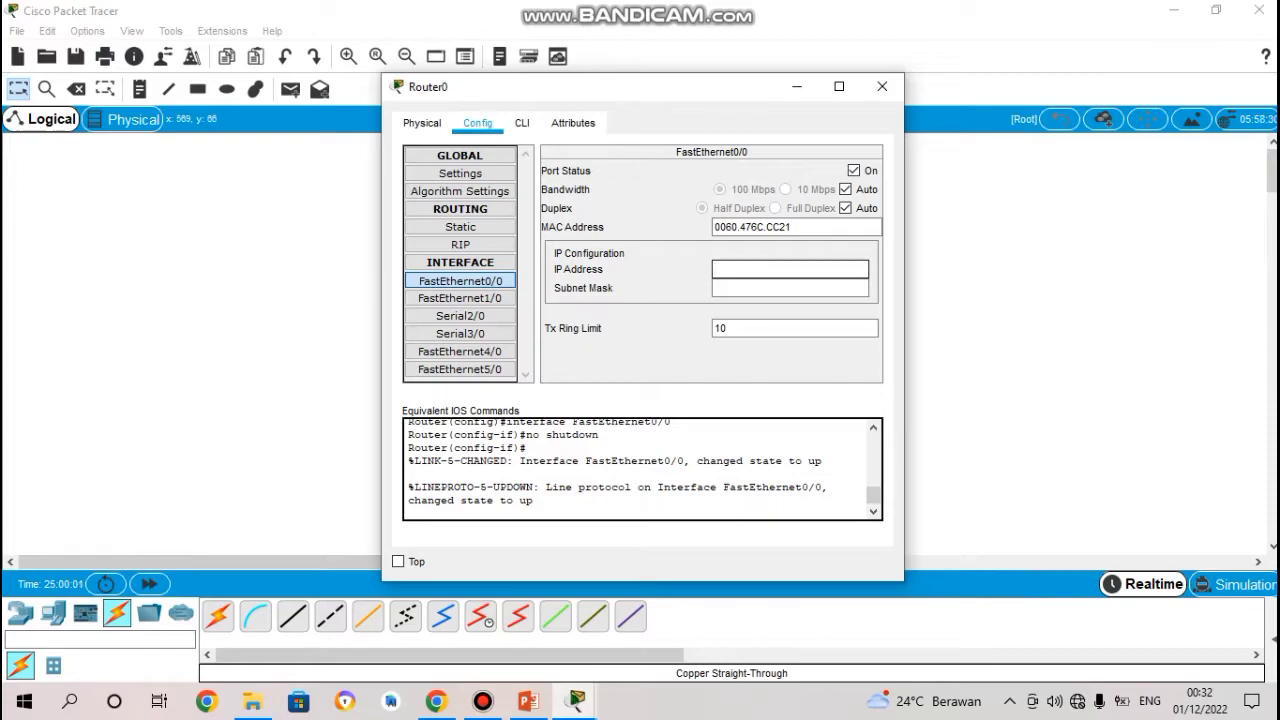
text(192.168.10.1)
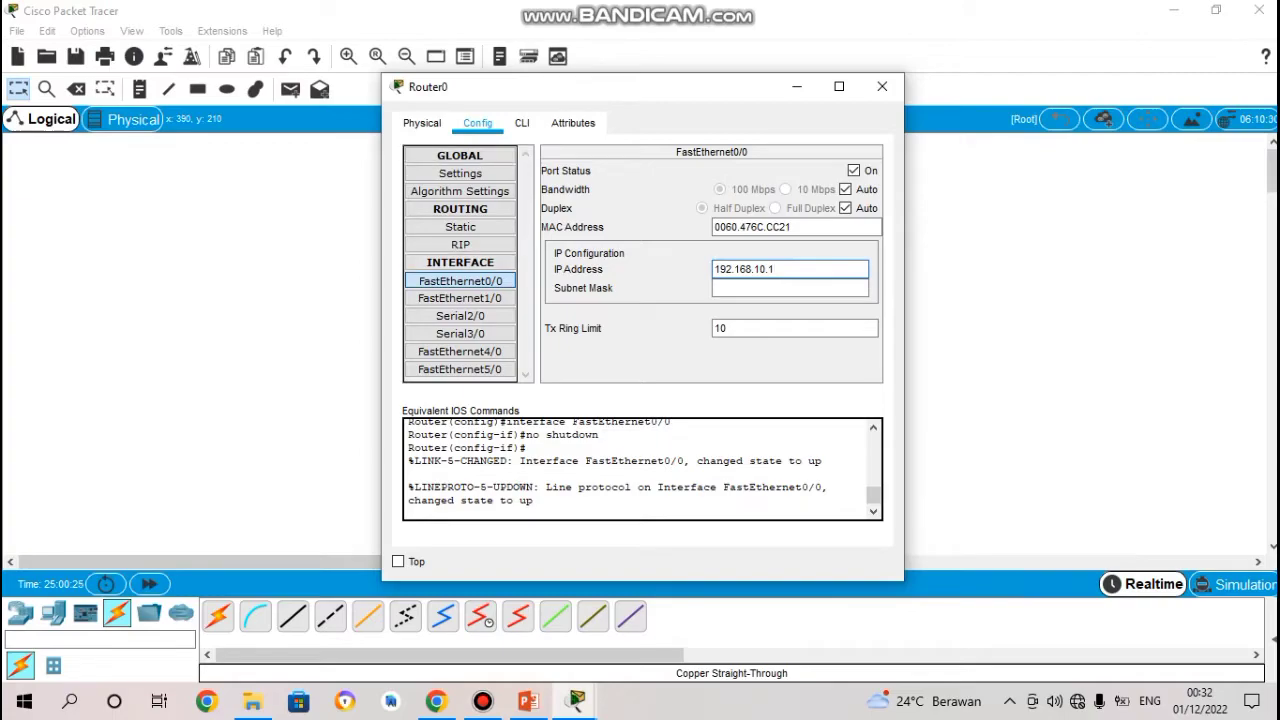
In Router0's command line, leave interface configuration with "ex" and enable DHCP with "service dhcp".
click(522, 122)
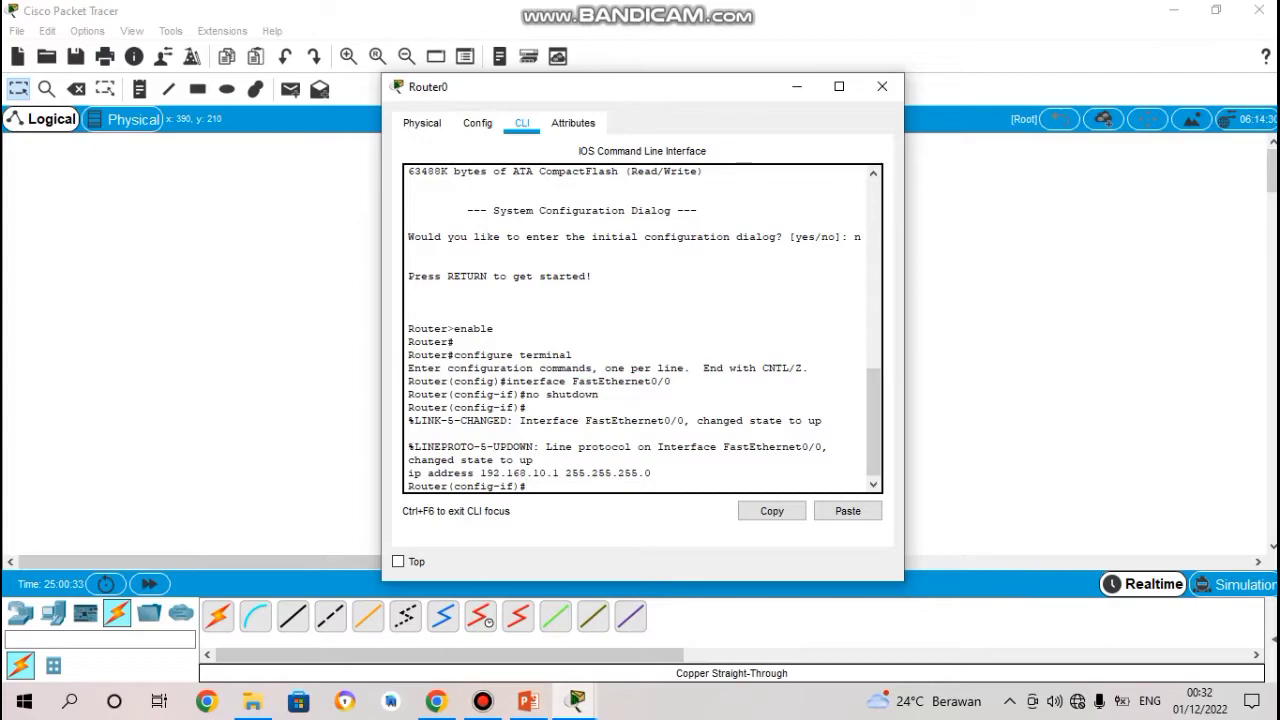
text(ex)
key(Return)
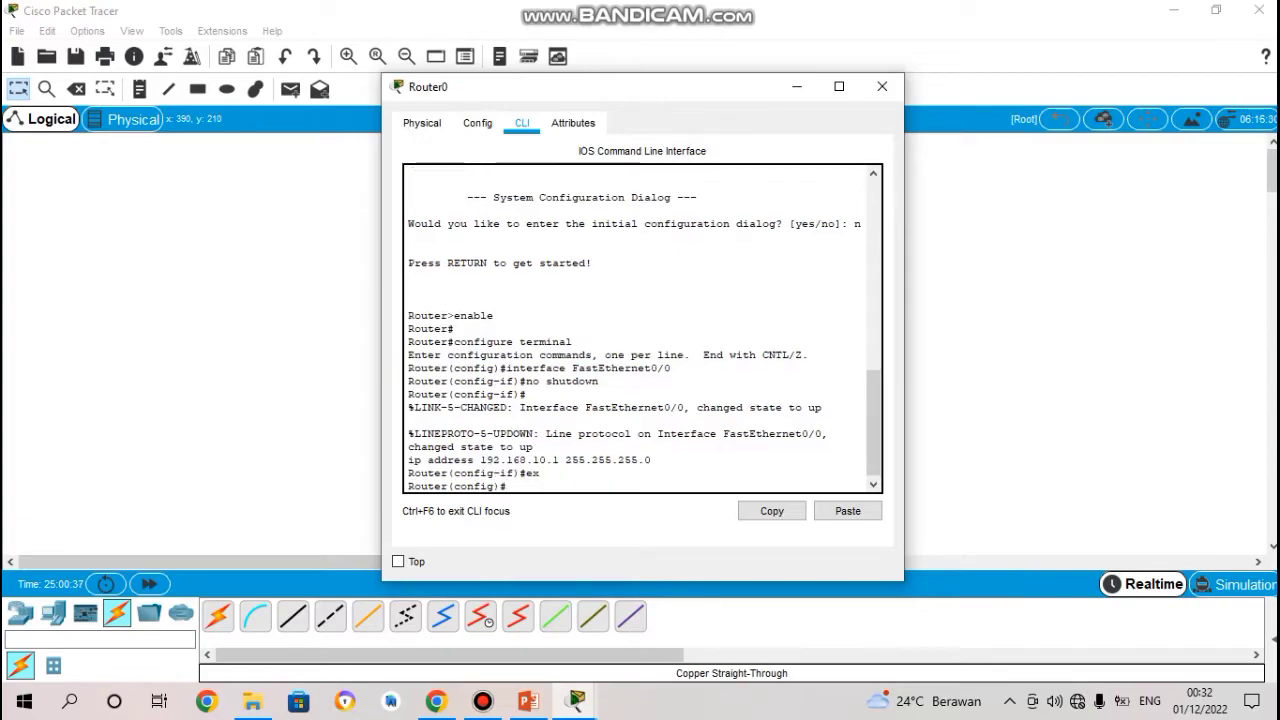
text(service dhcp)
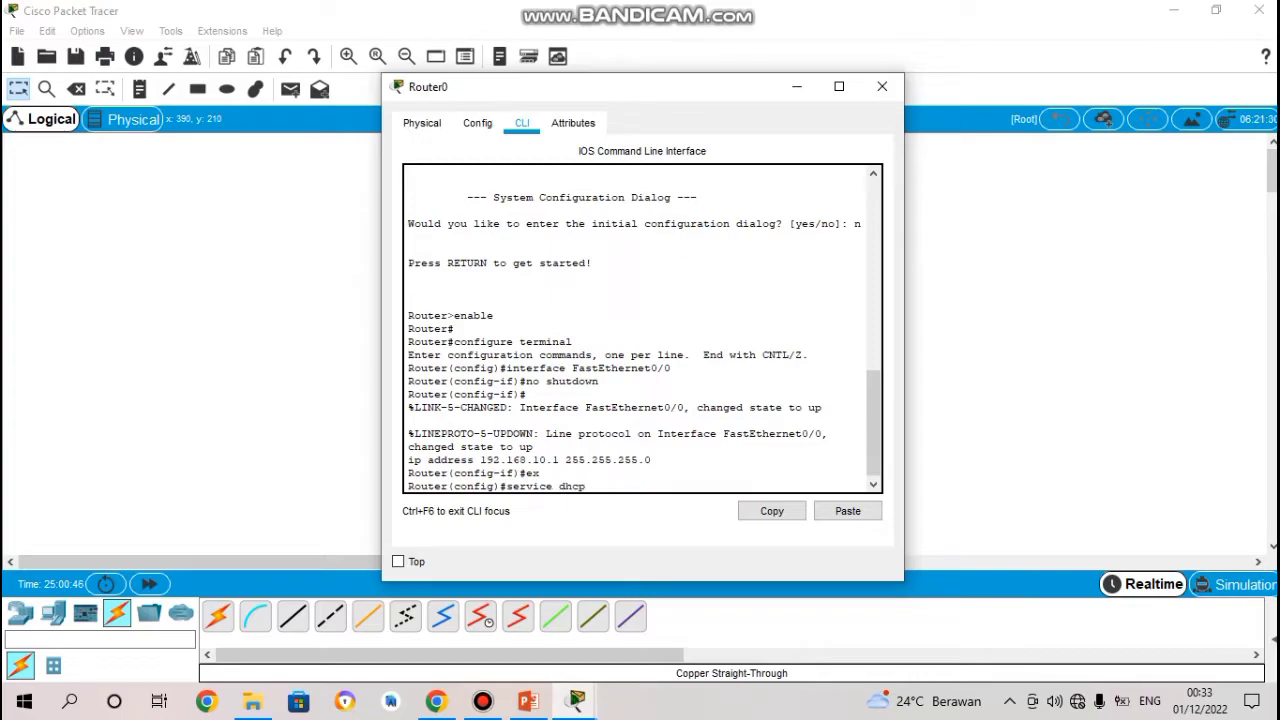
key(Return)
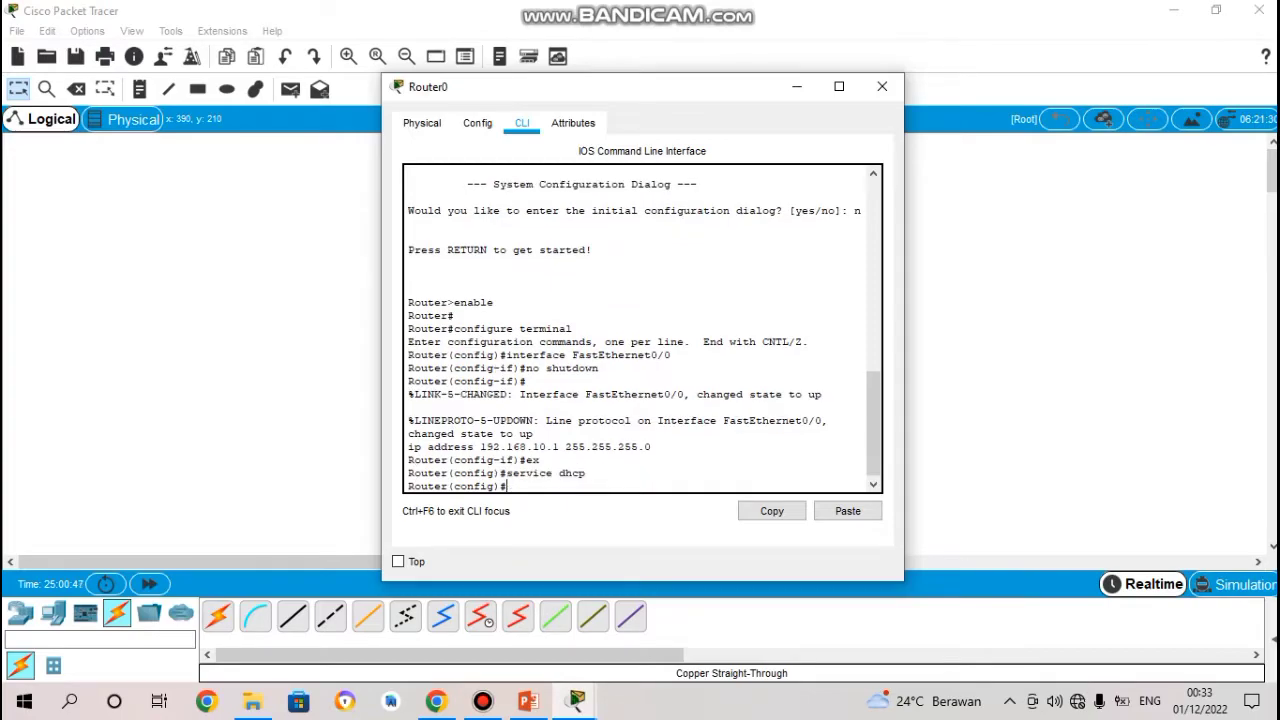
Create a DHCP pool named KLP10 with the "ip dhcp pool KLP10" command.
text(ip dhcp pool)
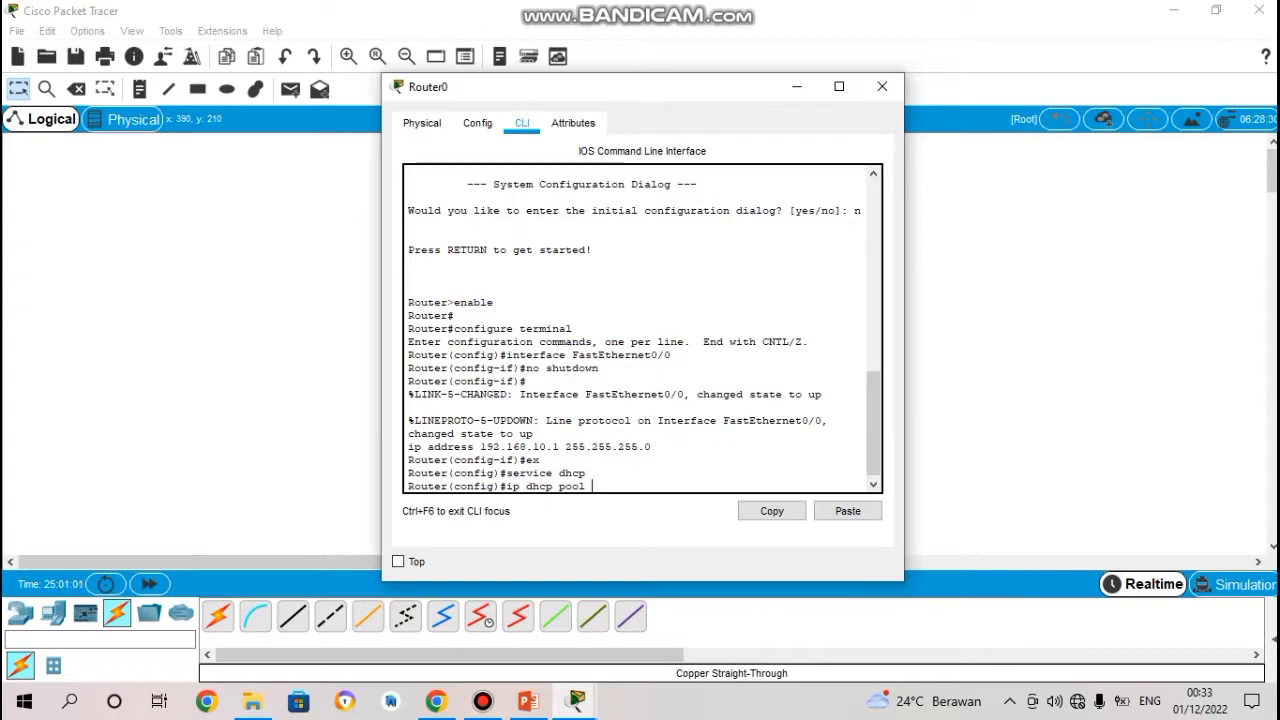
text( KLP10)
key(Return)
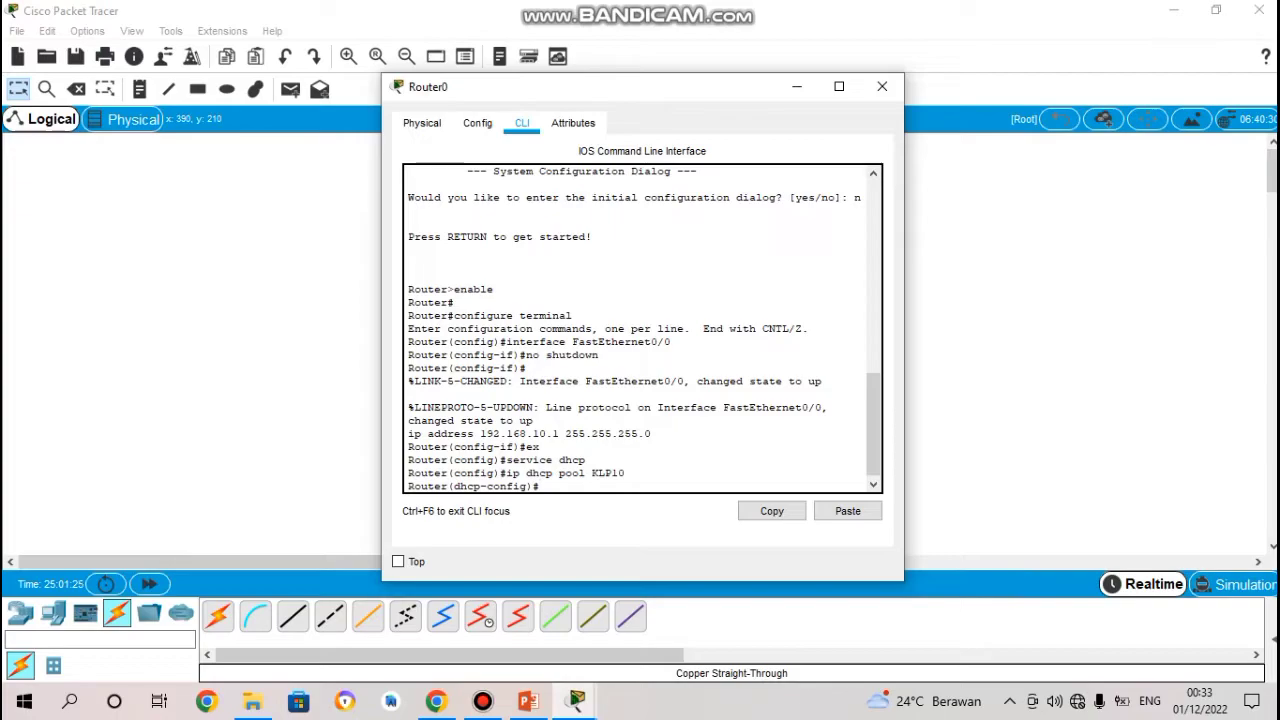
Define the KLP10 pool's network with the command "network 192.168.10.0 255.255.255.0".
text(network 192.168.10)
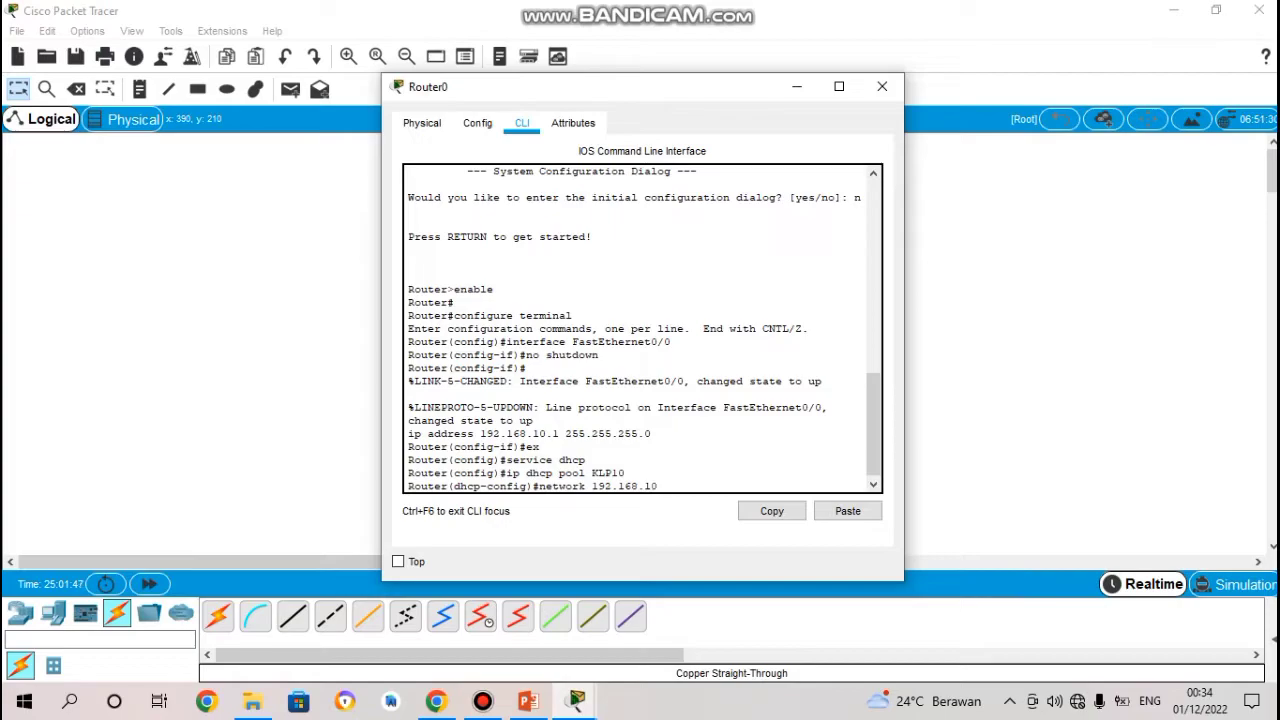
text(.0 255)
text(.255.255.0)
key(Return)
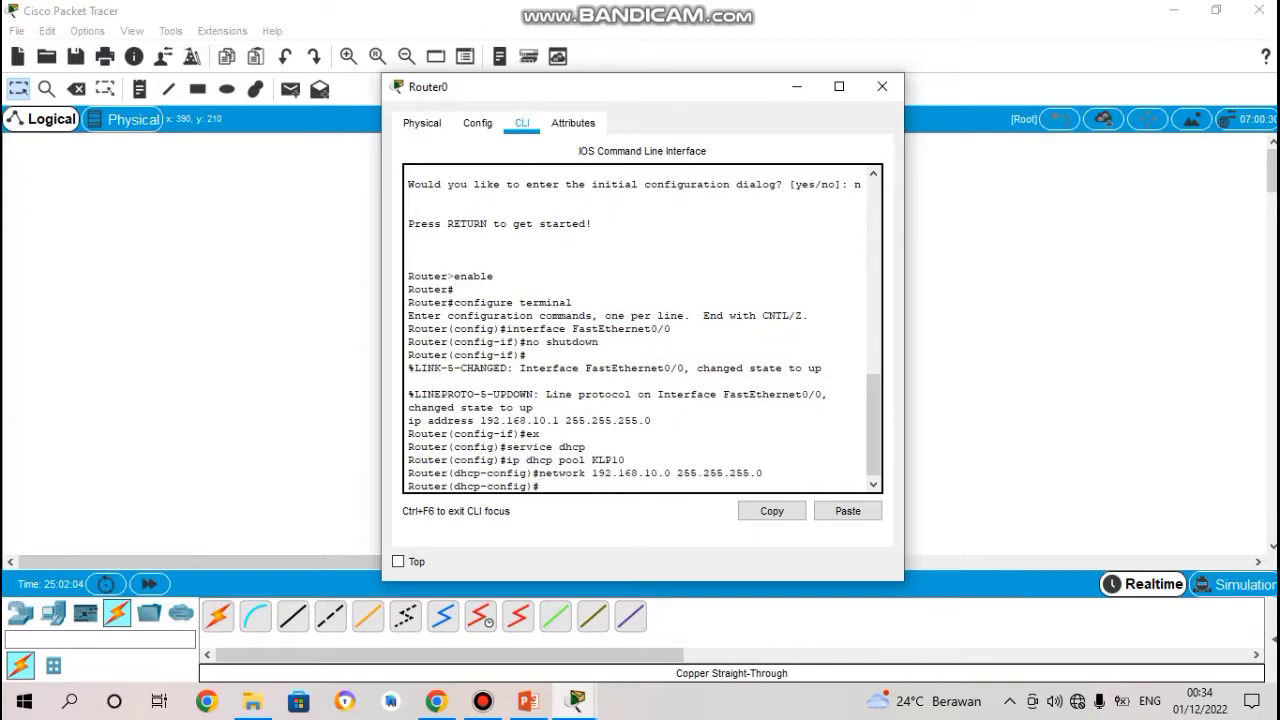
Set the DHCP pool's default gateway with the command "default-router 192.168.10.1".
text(default-router 192)
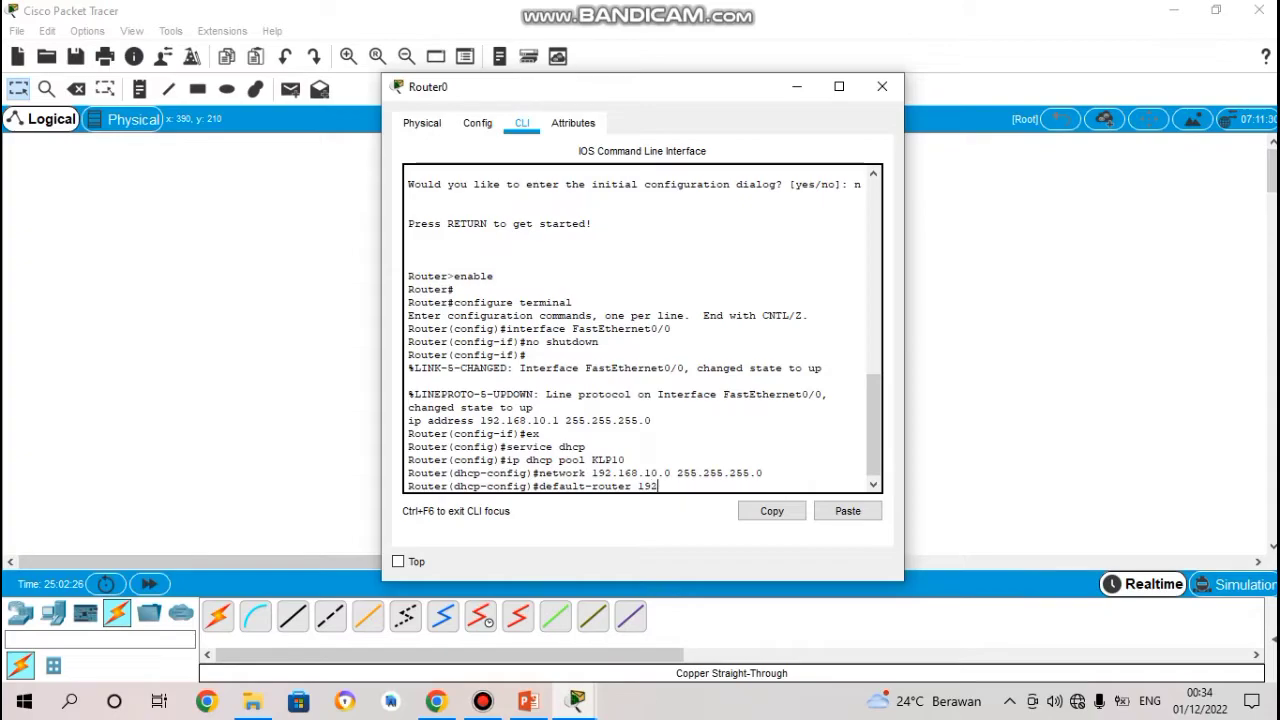
text(.168)
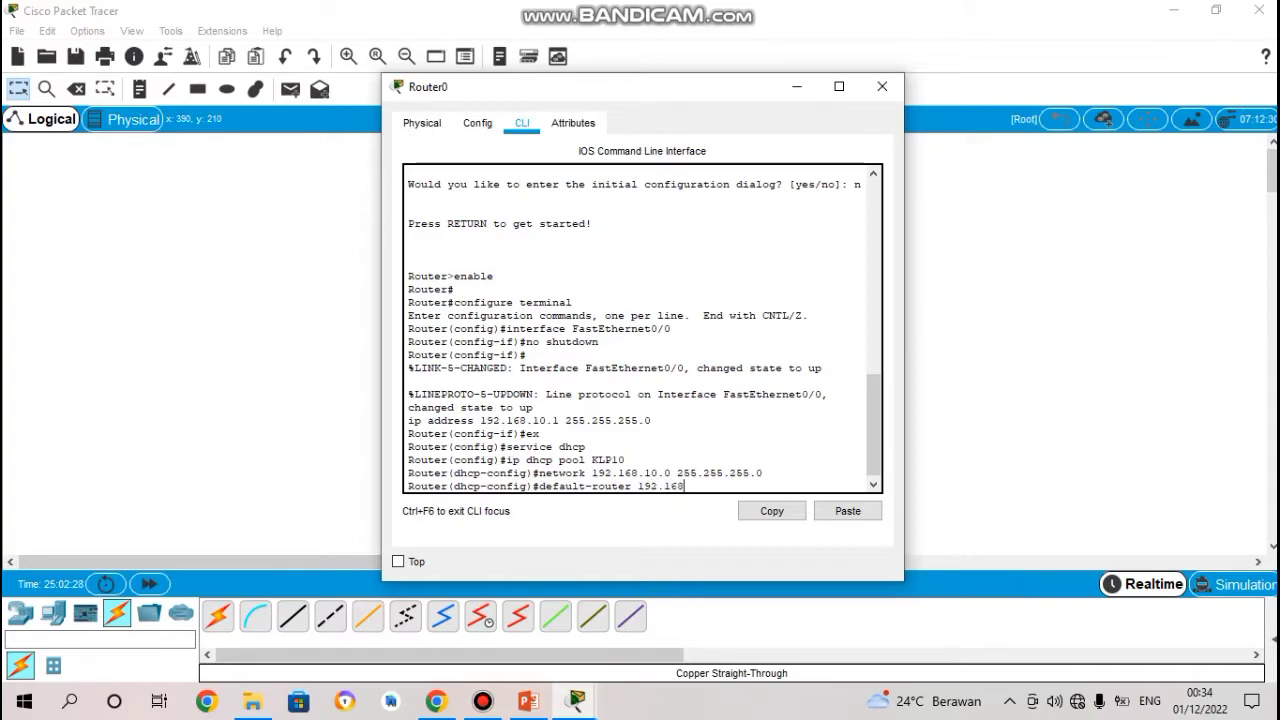
text(.10.1)
key(Return)
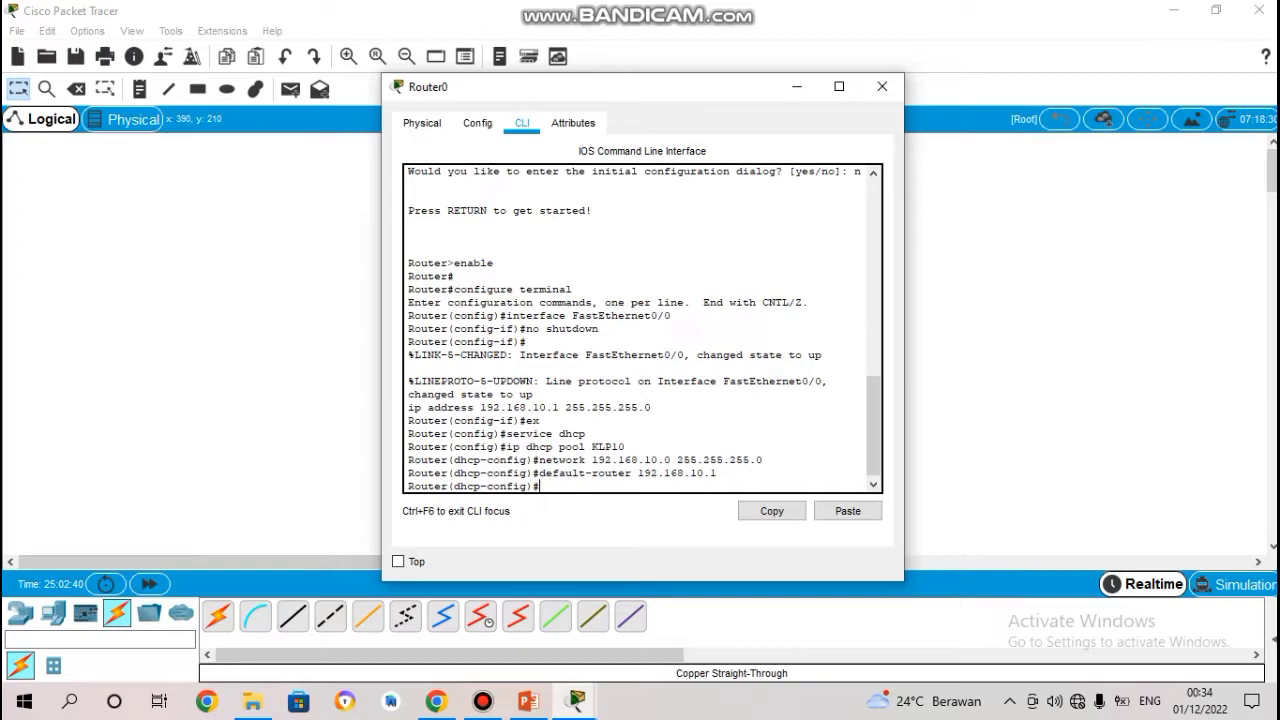
Set the pool's DNS server with "dns-server 8.8.8.8", leave DHCP configuration with "ex" and close Router0's window.
text(dns-server 8.8.8.8)
key(Return)
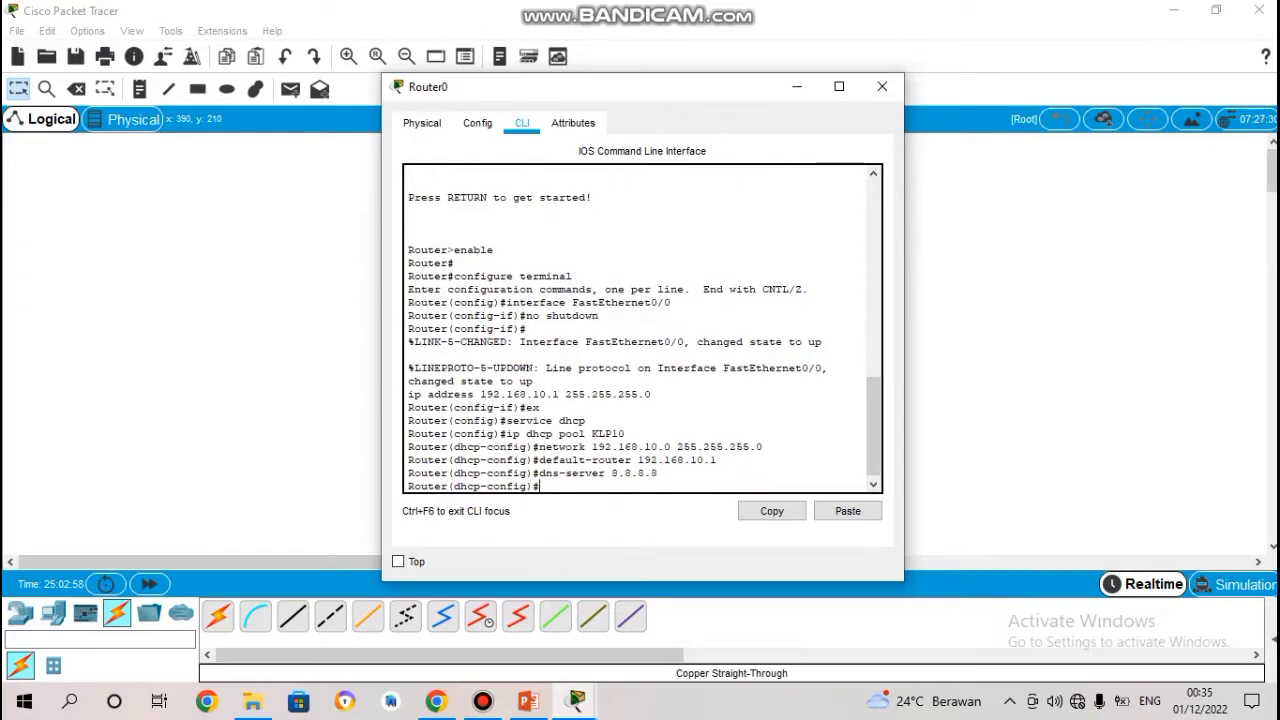
text(ex)
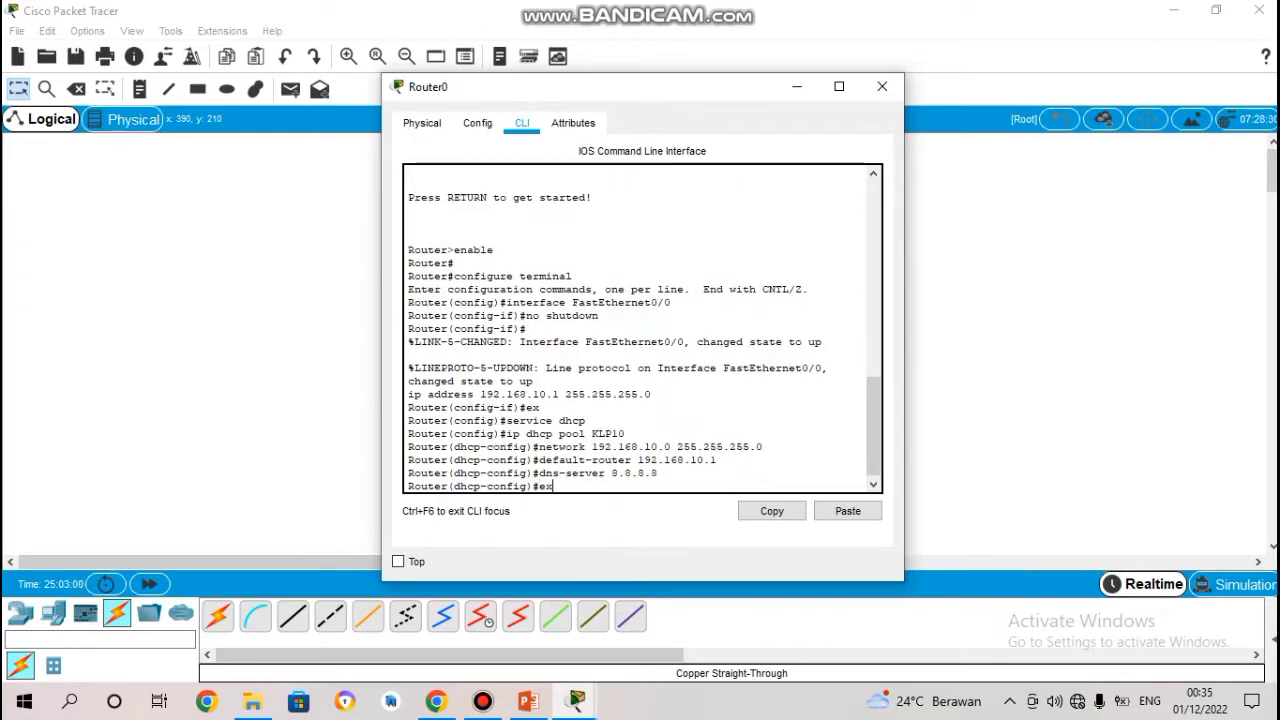
key(Return)
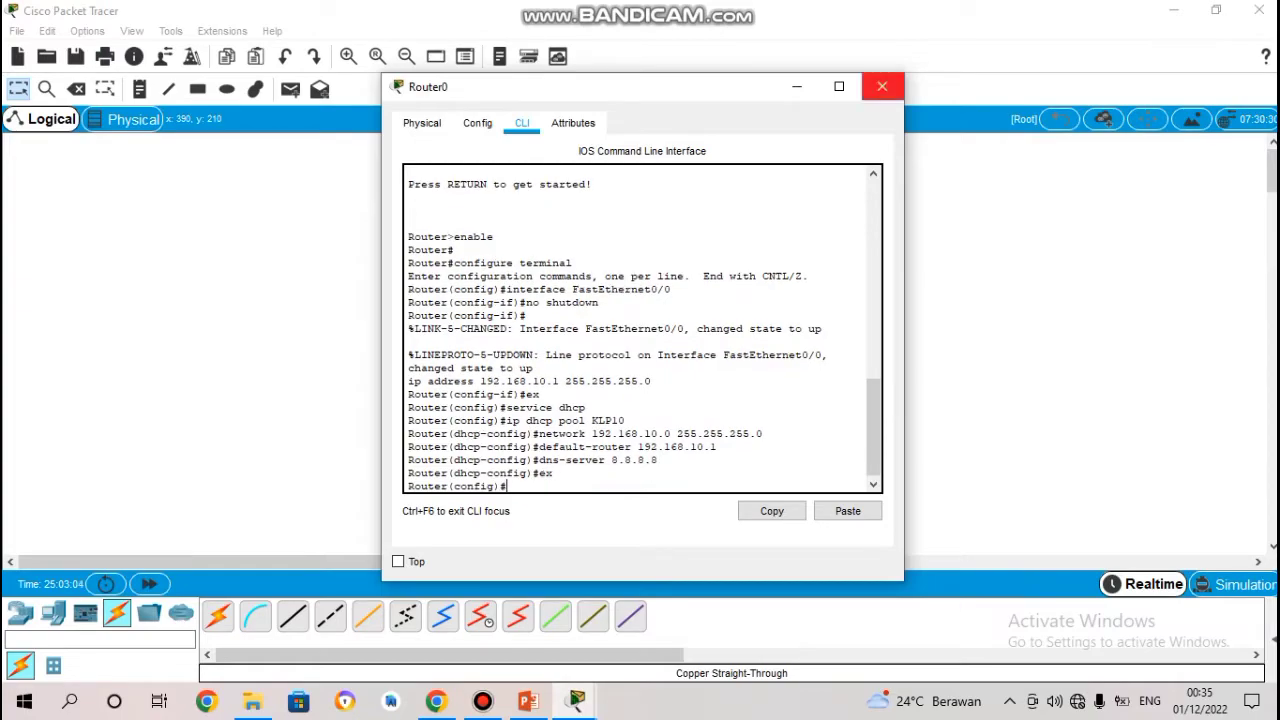
click(882, 86)
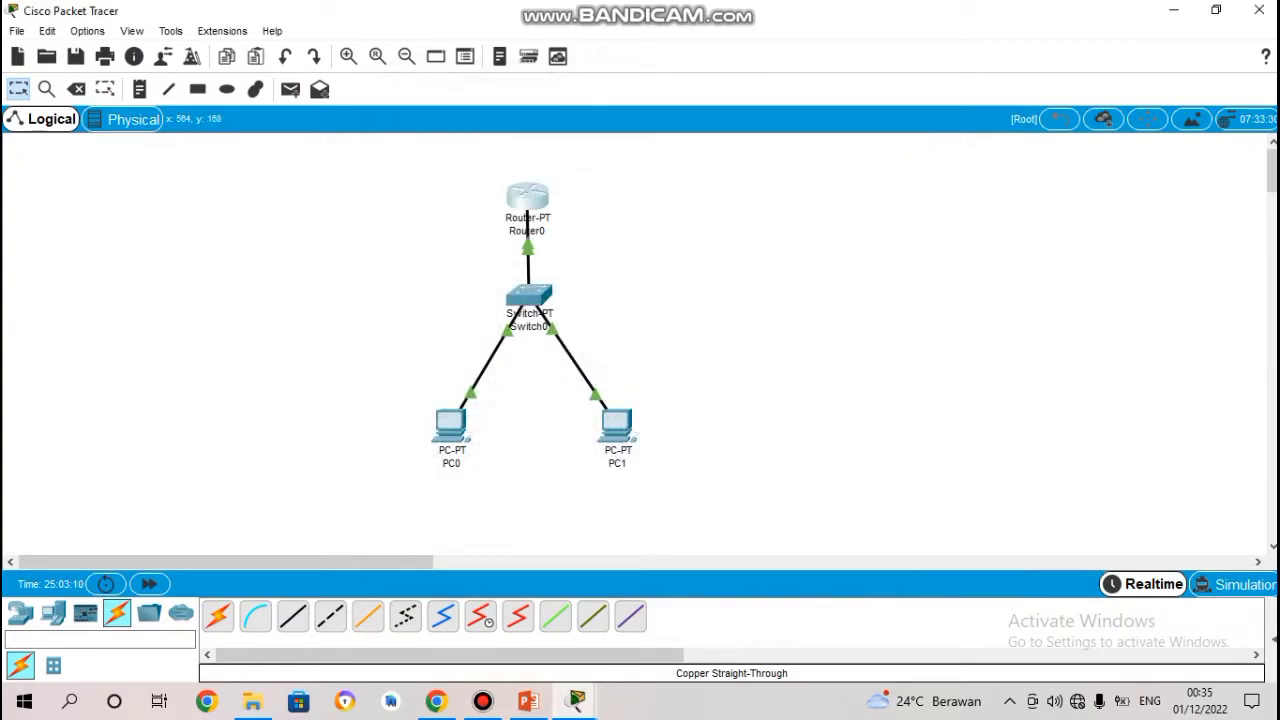
Move Switch0 slightly lower and set PC0's FastEthernet0 IP configuration to DHCP.
drag(529, 296, 529, 304)
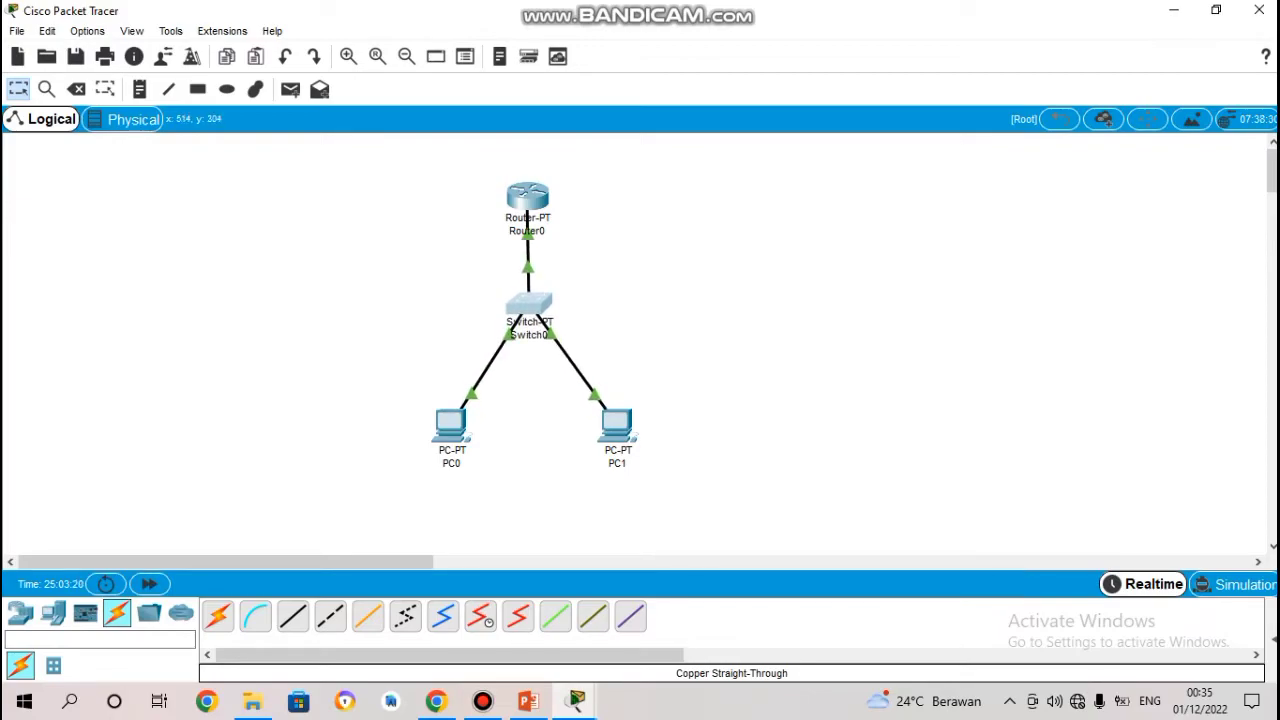
mouse_move(440, 430)
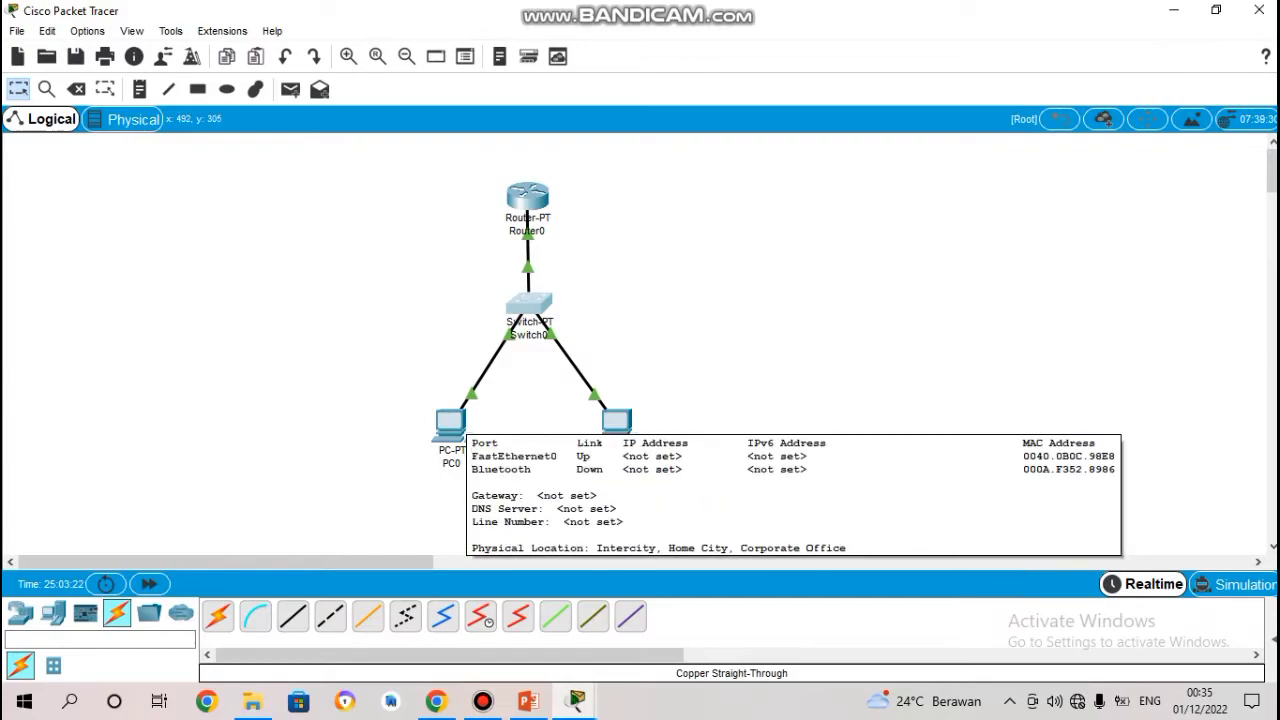
click(447, 424)
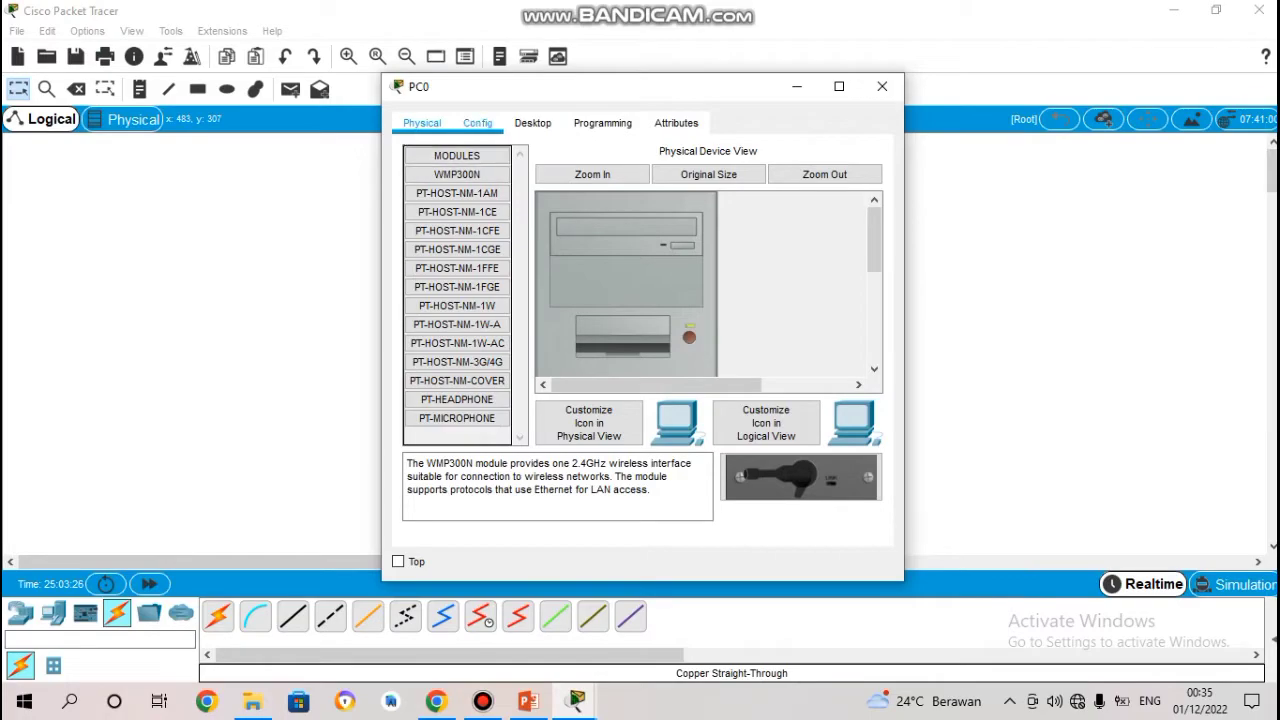
click(477, 122)
click(532, 122)
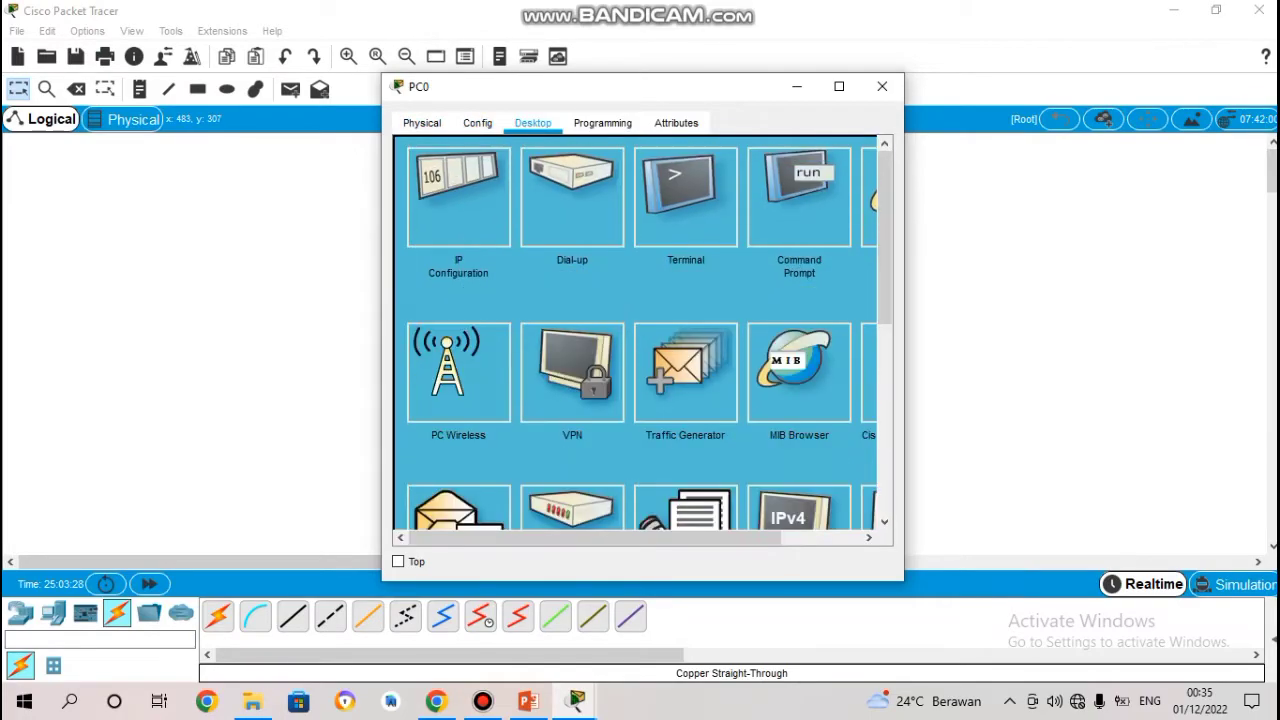
click(458, 197)
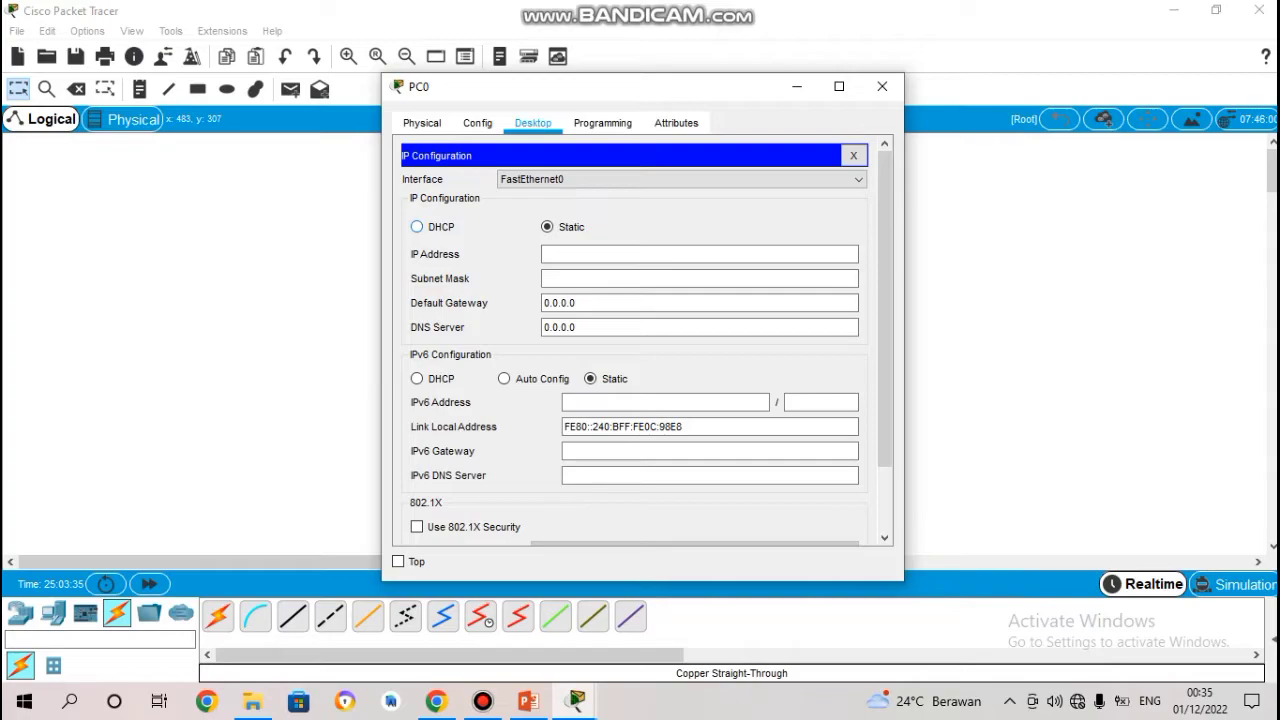
click(417, 227)
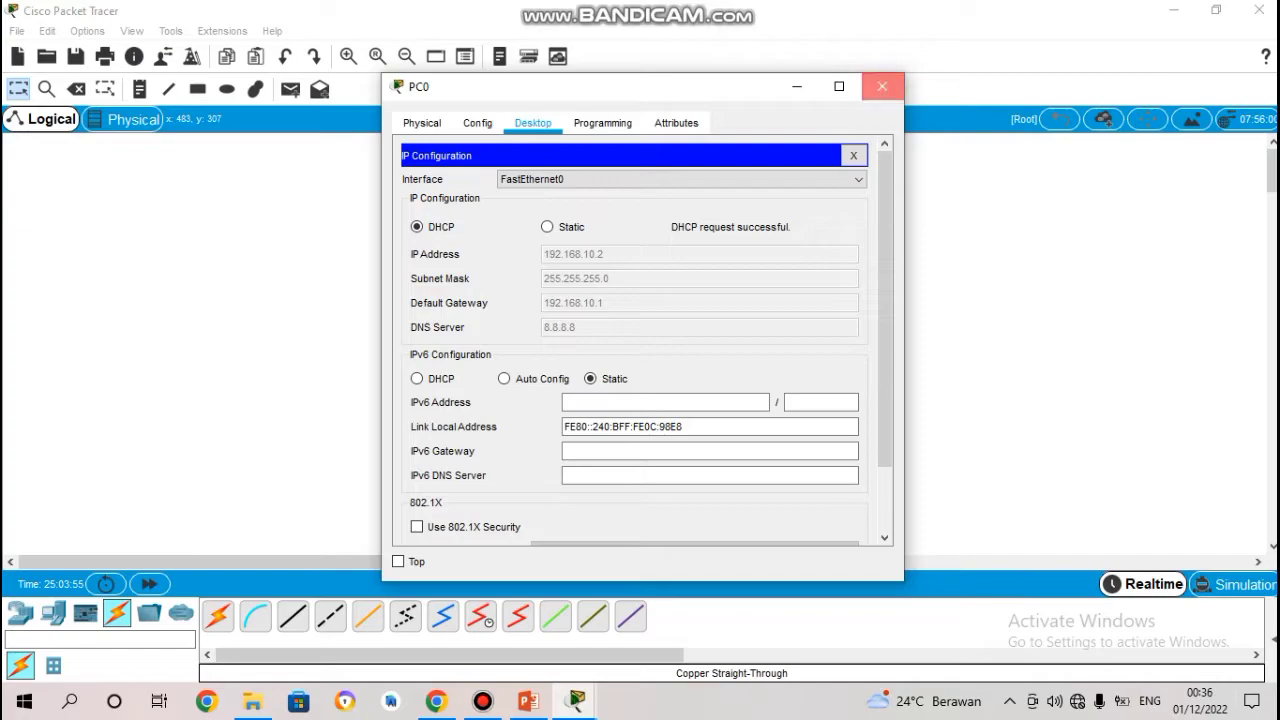
click(882, 86)
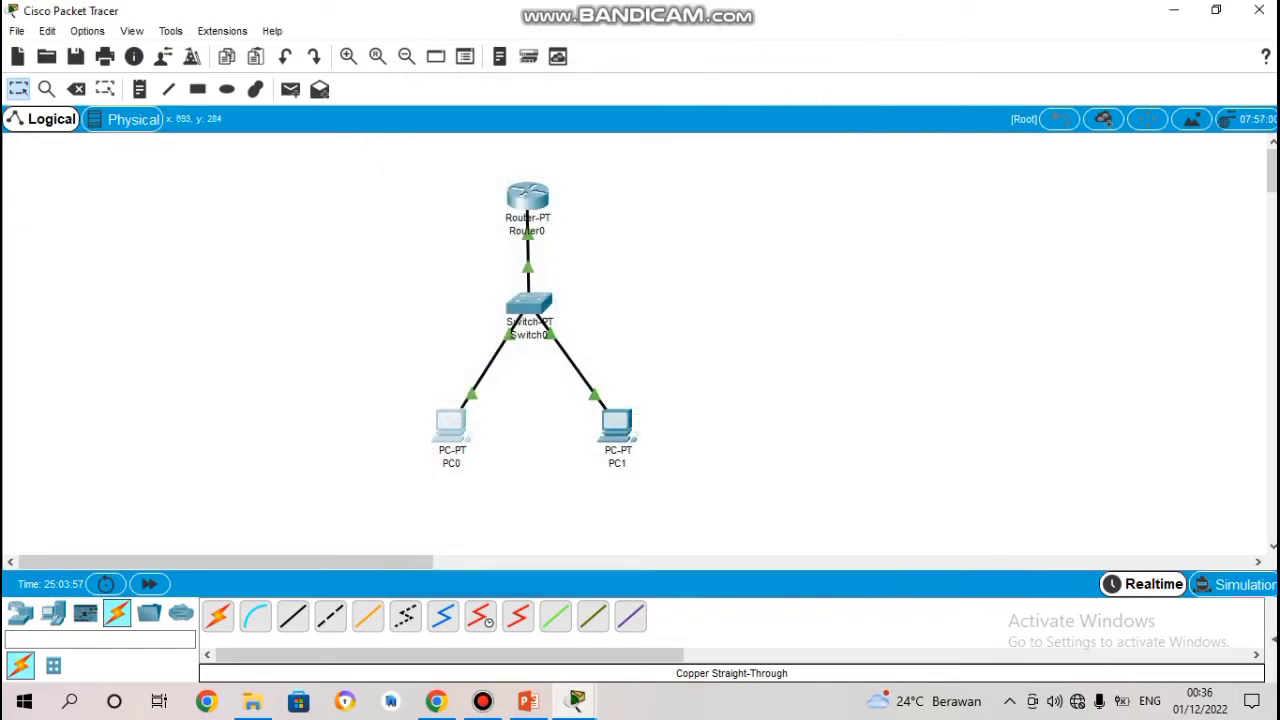
Set PC1's FastEthernet0 IP configuration to DHCP and close its window.
click(617, 425)
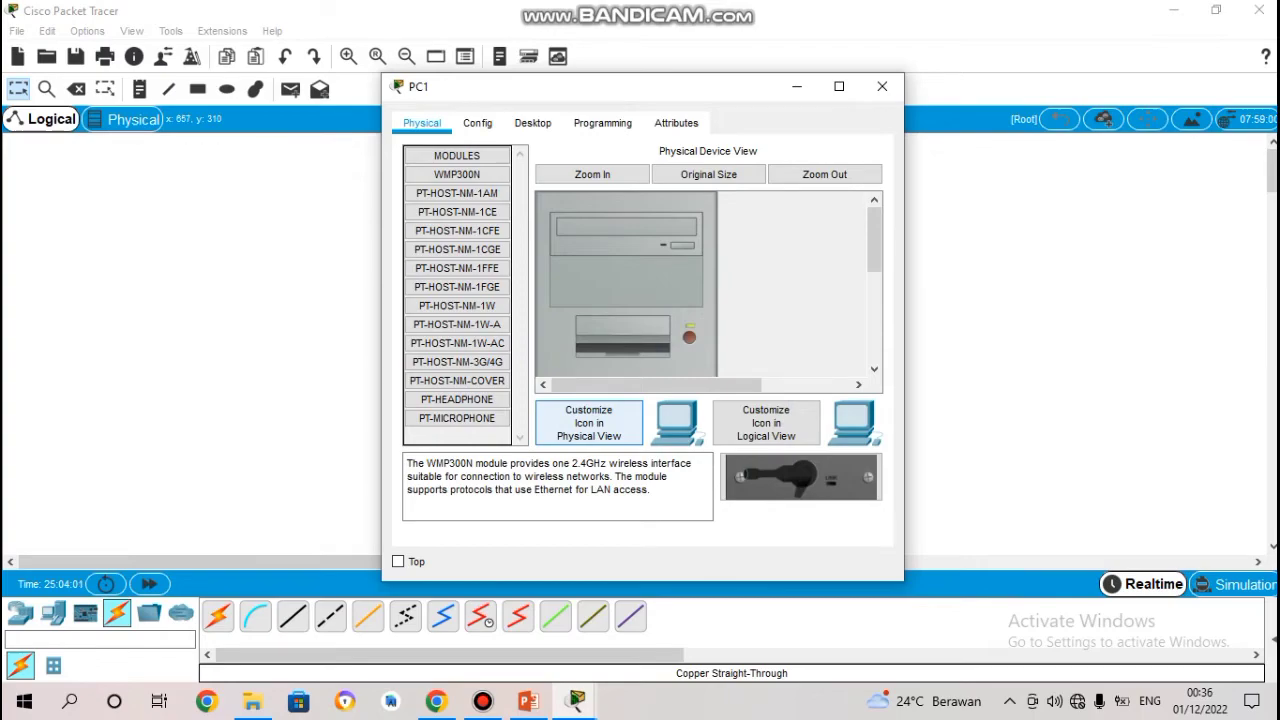
click(533, 122)
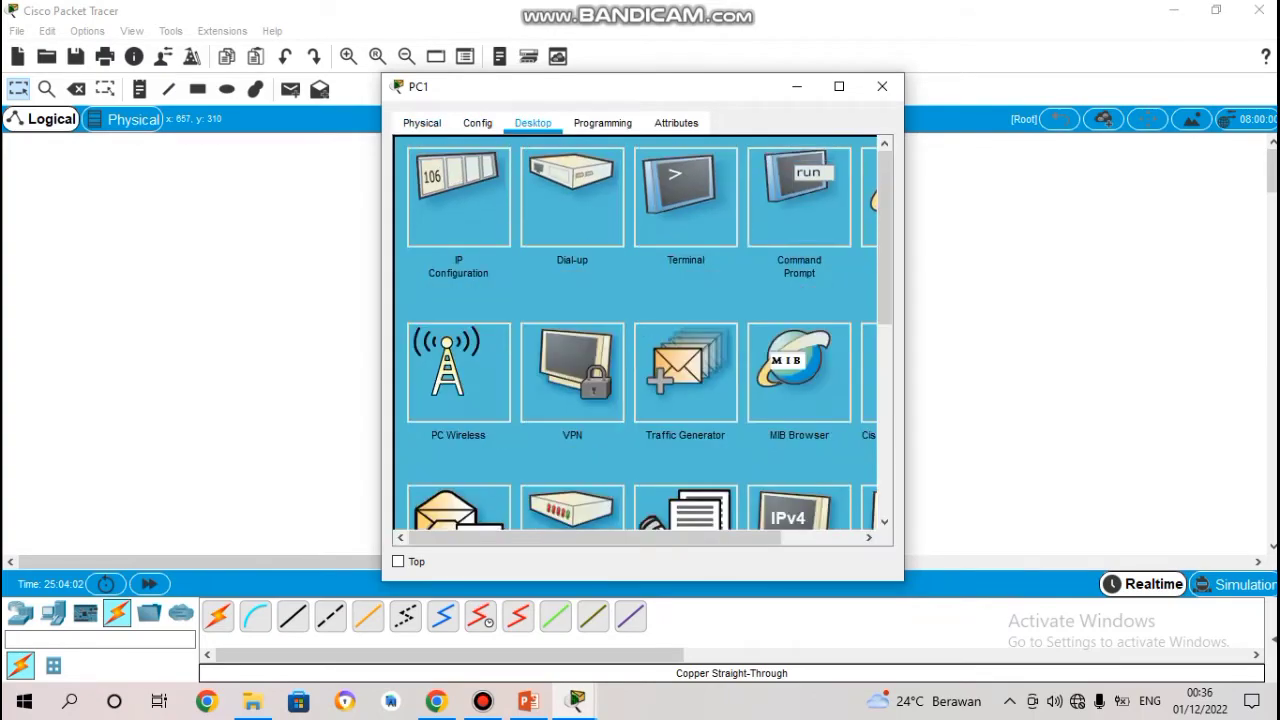
click(458, 197)
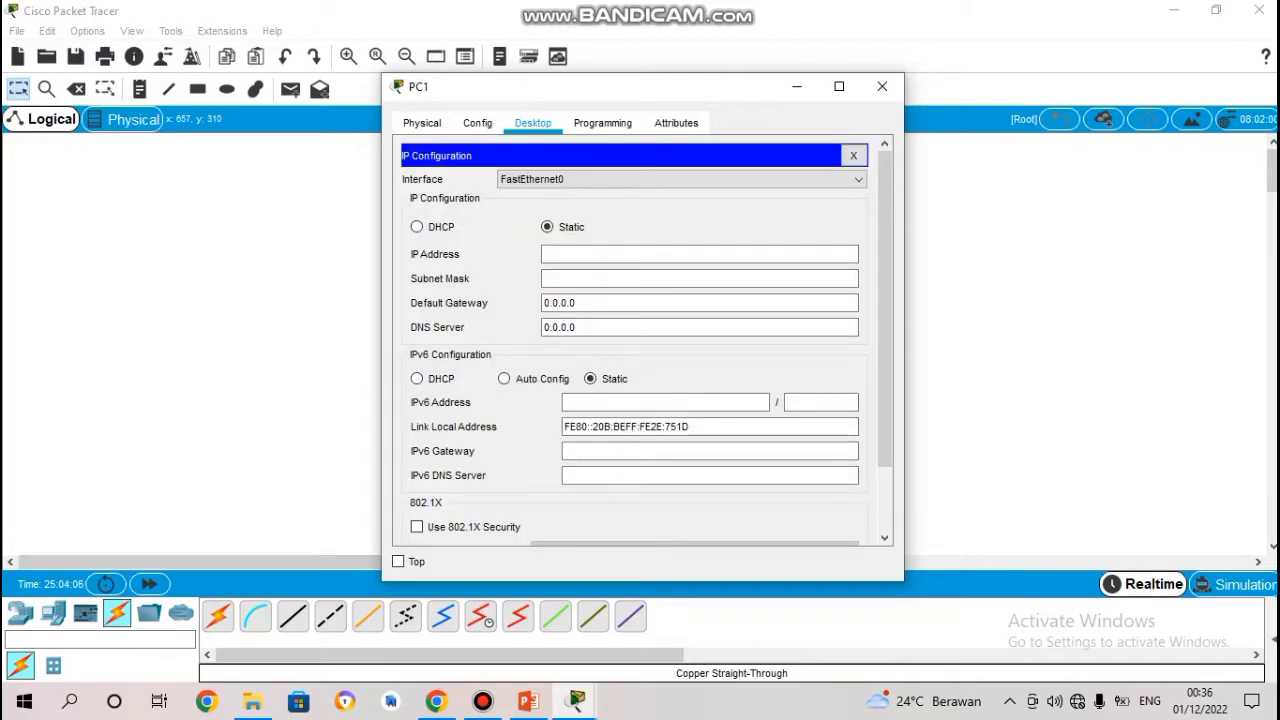
click(417, 226)
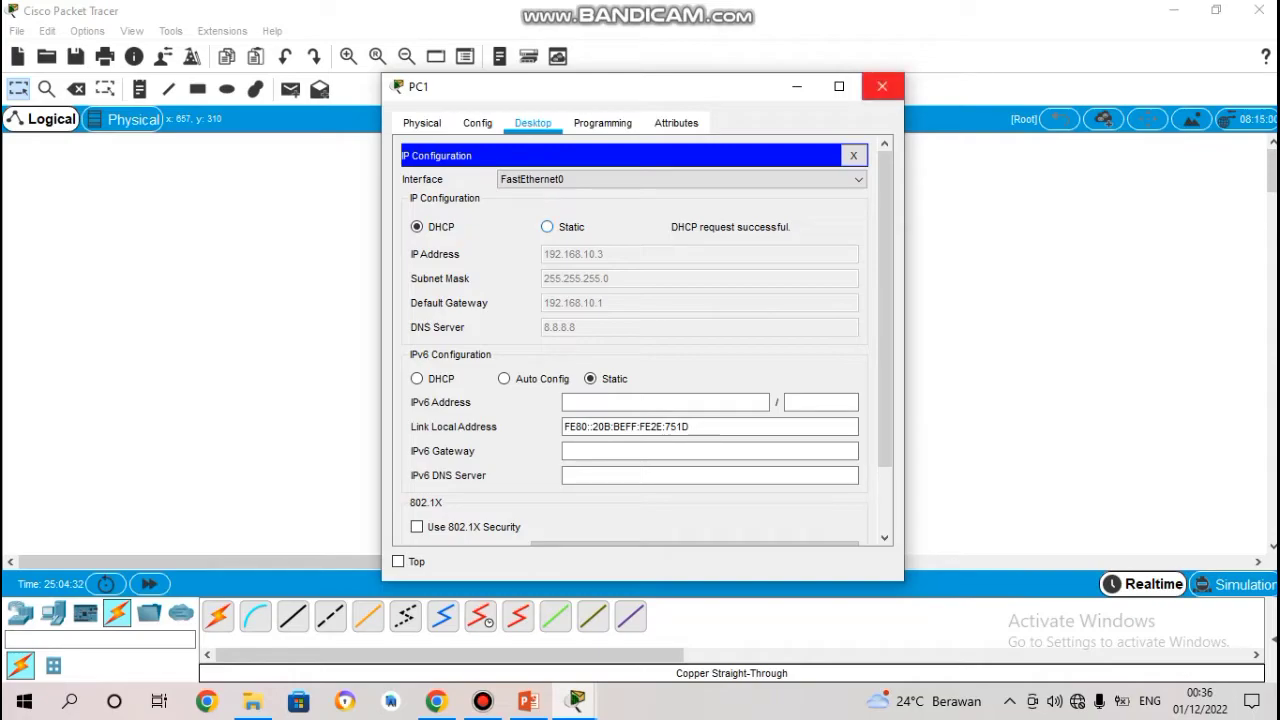
click(882, 86)
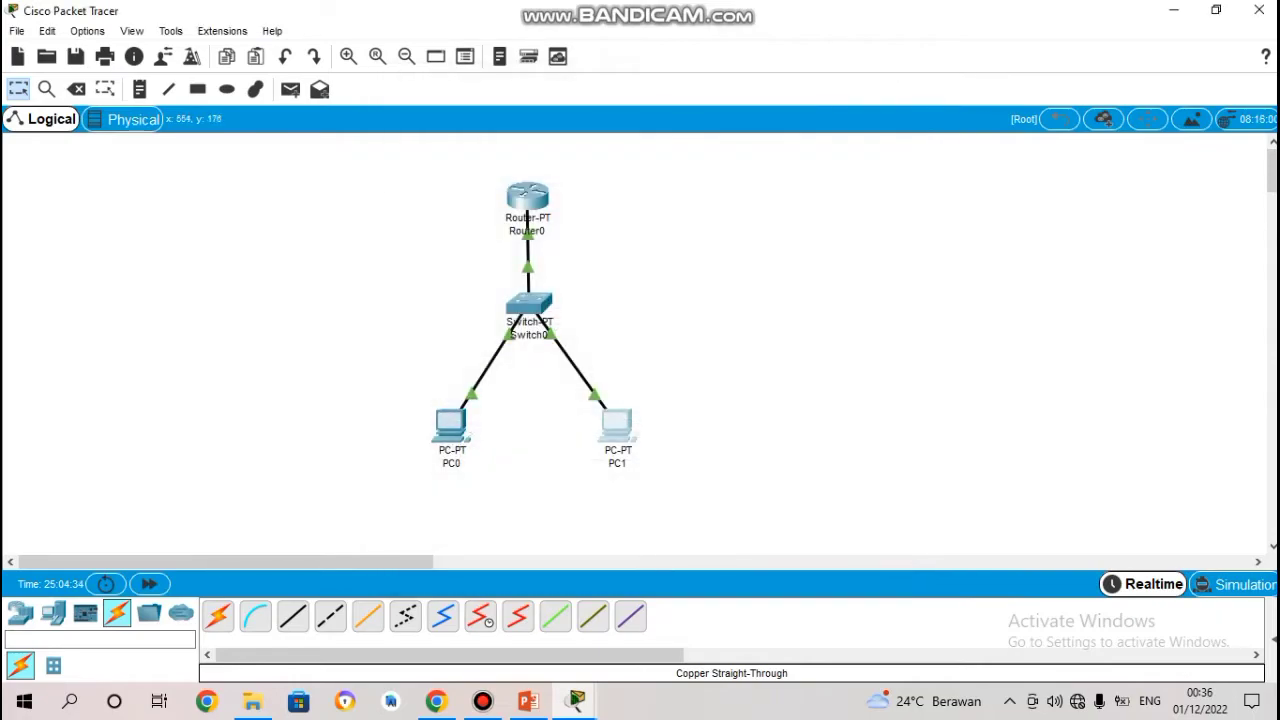
Move Switch0 a little lower again, show the PDU list and send a simple PDU from PC0 to PC1.
mouse_move(523, 300)
mouse_down()
mouse_move(391, 246)
mouse_move(534, 316)
mouse_up()
click(436, 304)
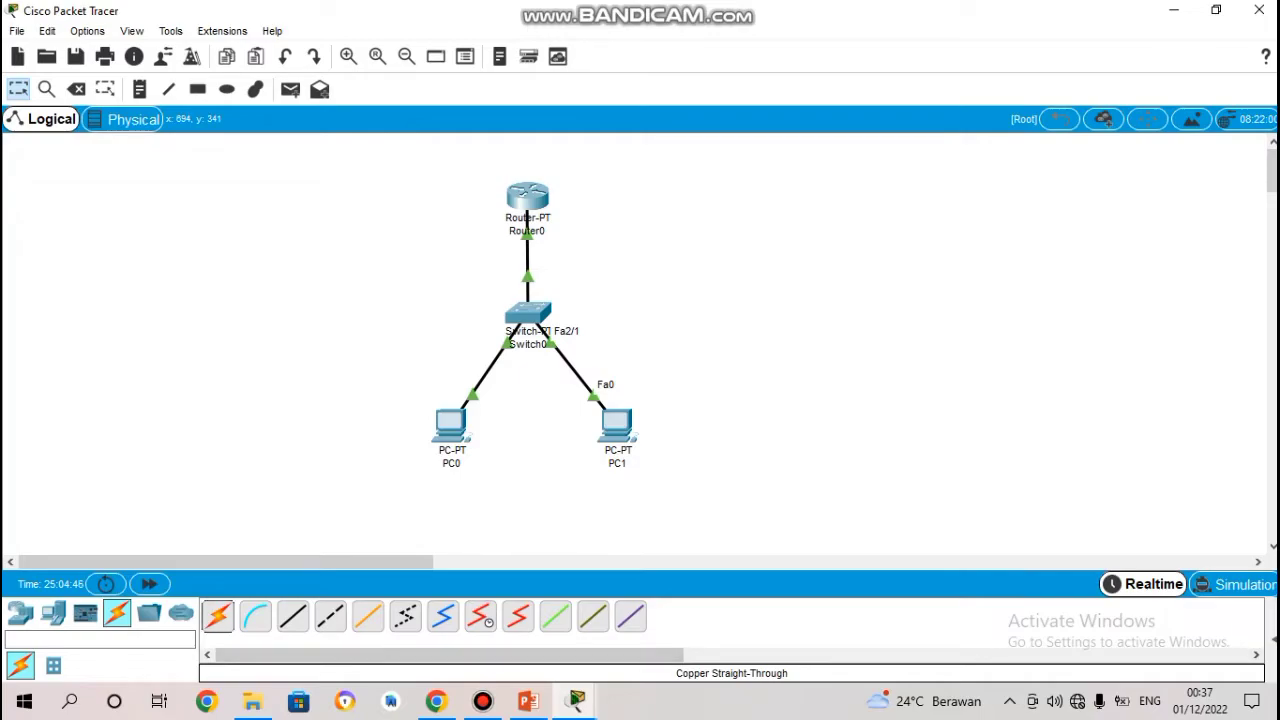
click(1274, 639)
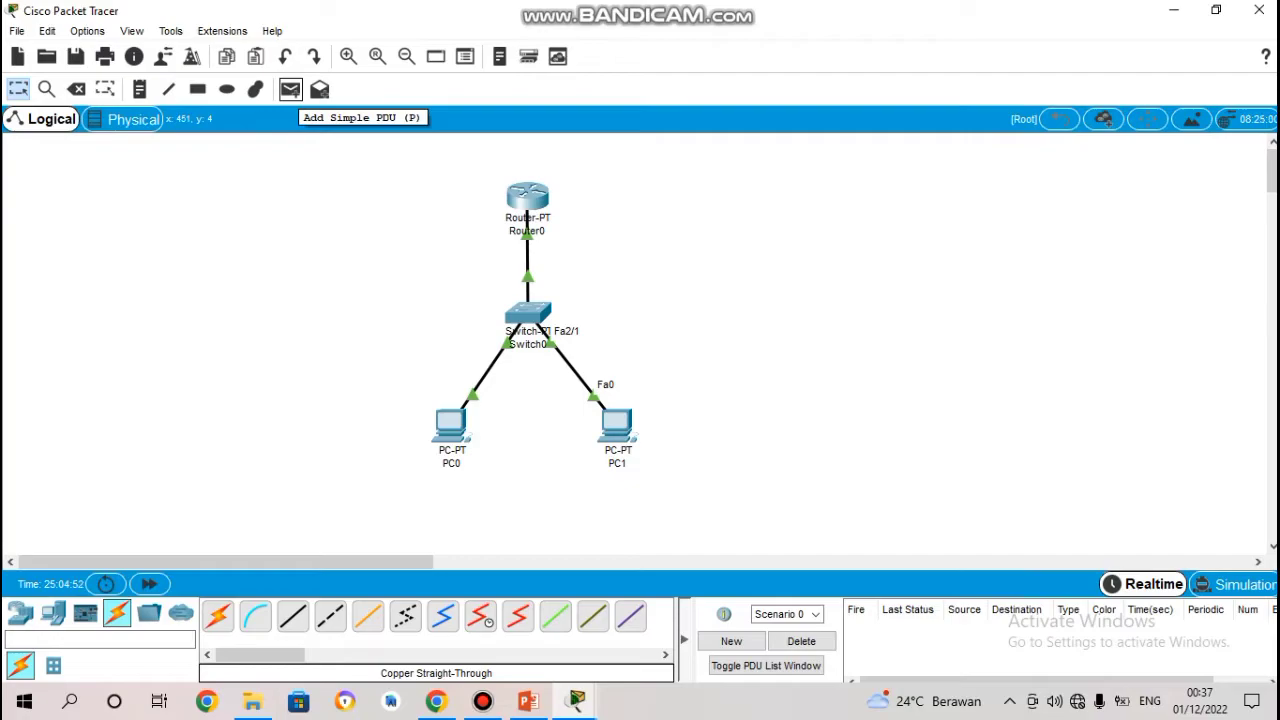
click(290, 89)
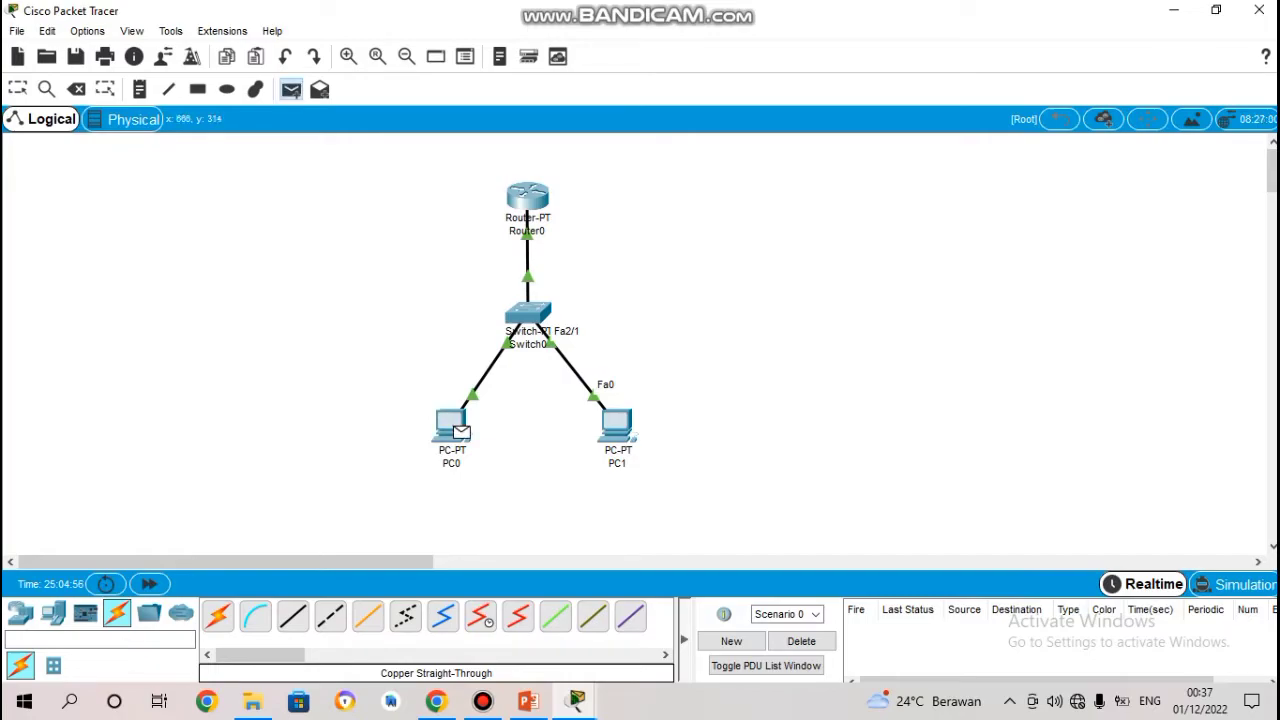
click(455, 428)
click(616, 425)
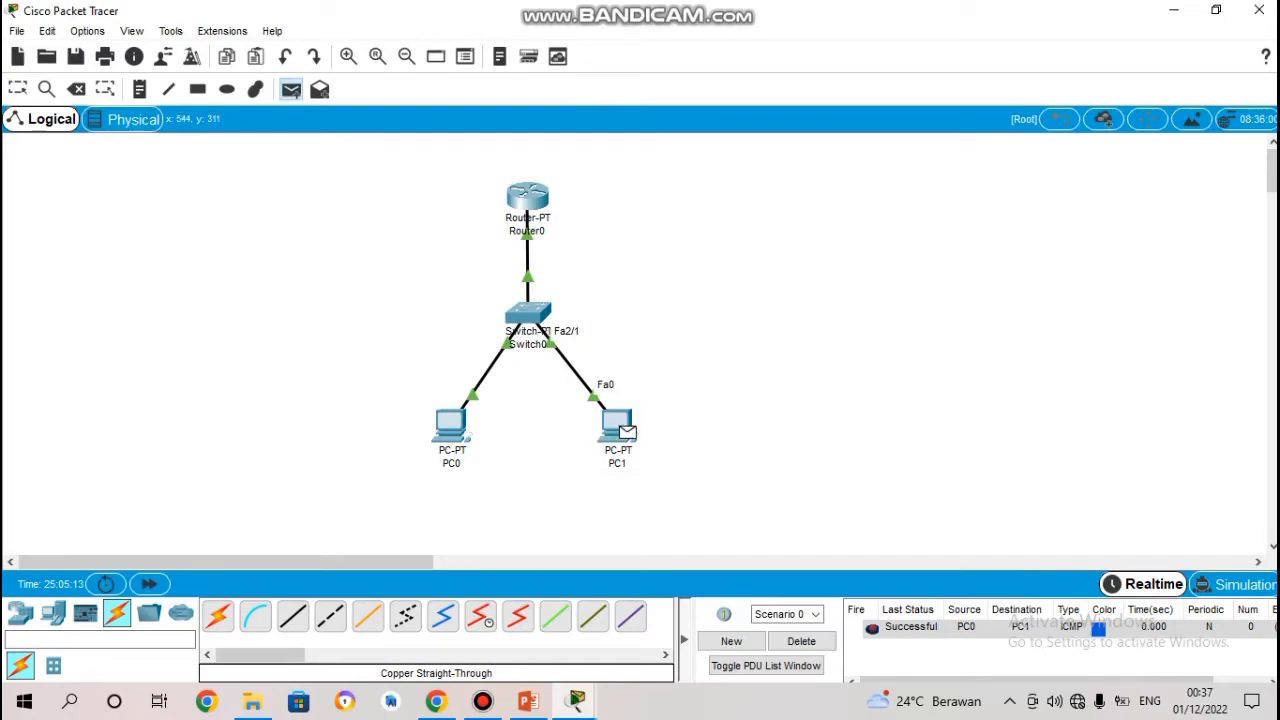
click(450, 425)
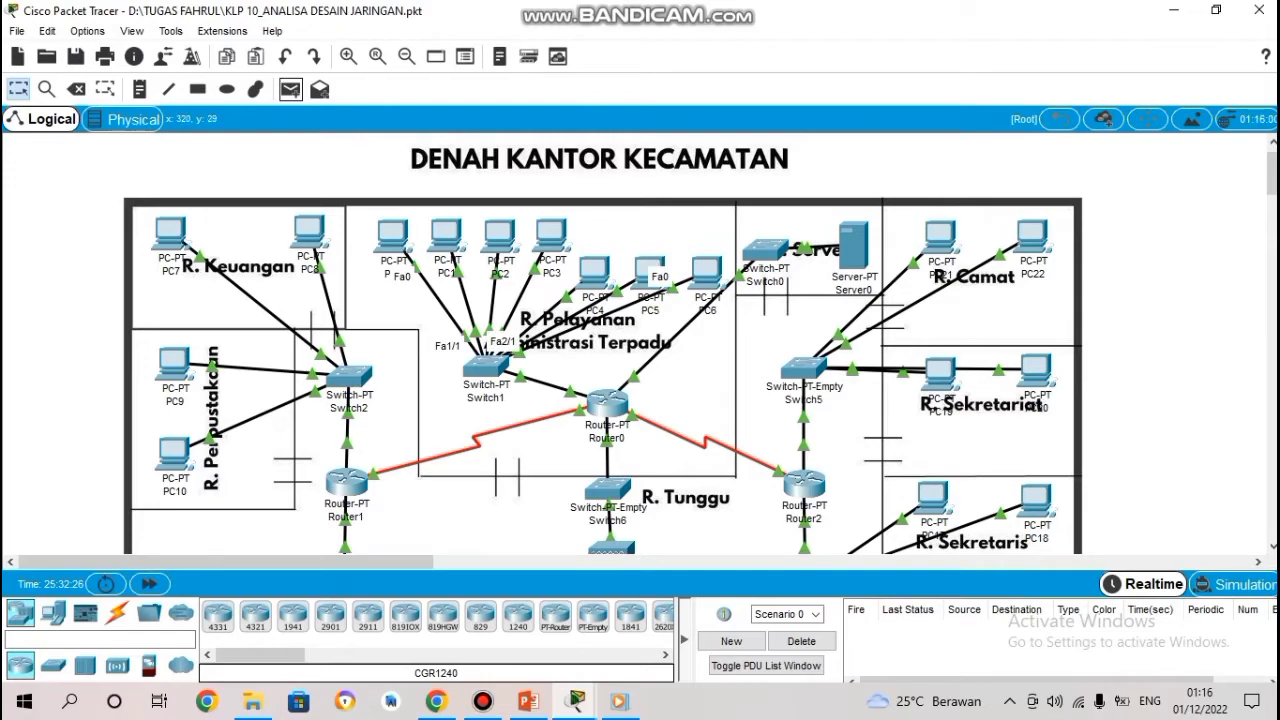
In the DENAH KANTOR KECAMATAN network, send simple PDUs from PC0 to PC7 in R. Keuangan and to PC9 in R. Perpustakaan.
click(291, 89)
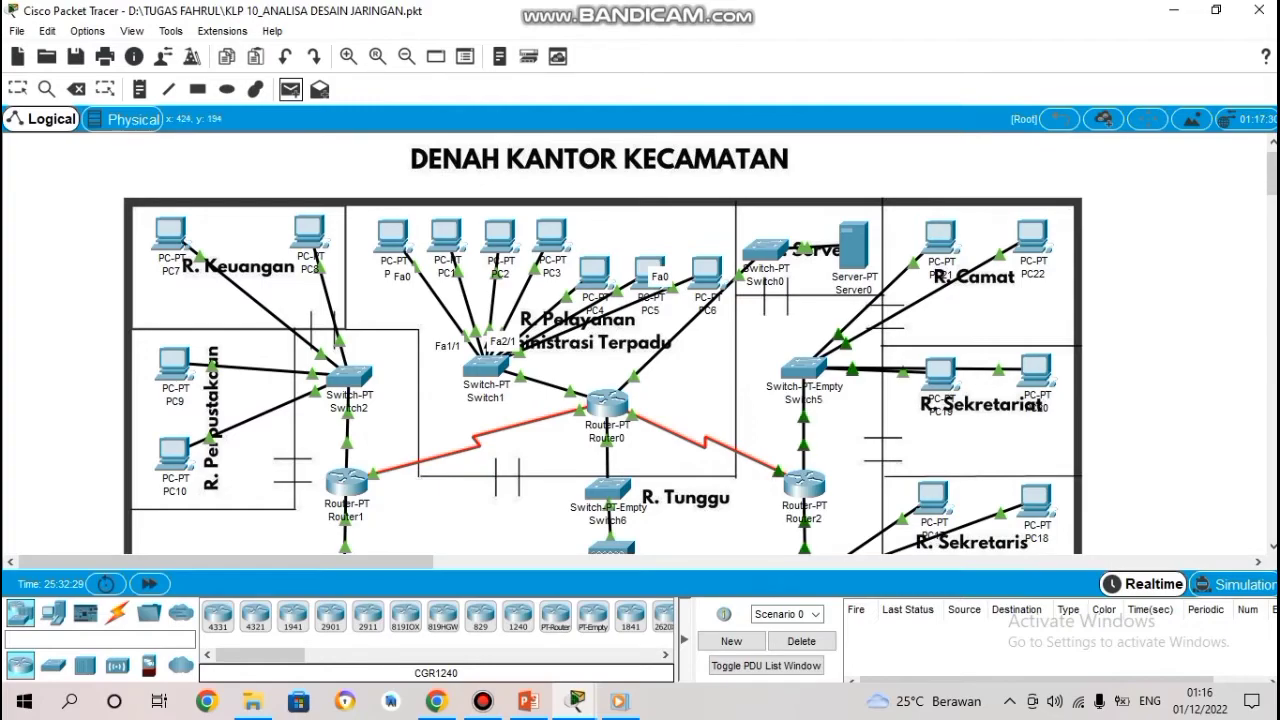
mouse_move(393, 236)
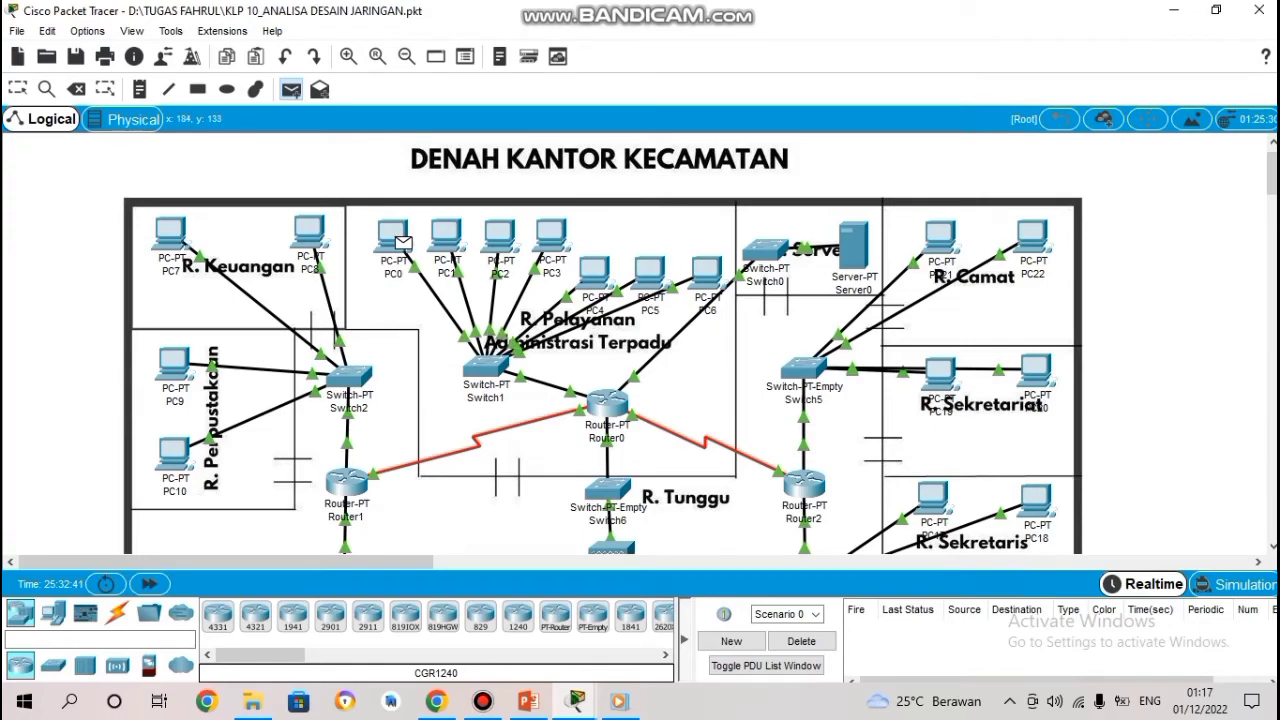
click(170, 234)
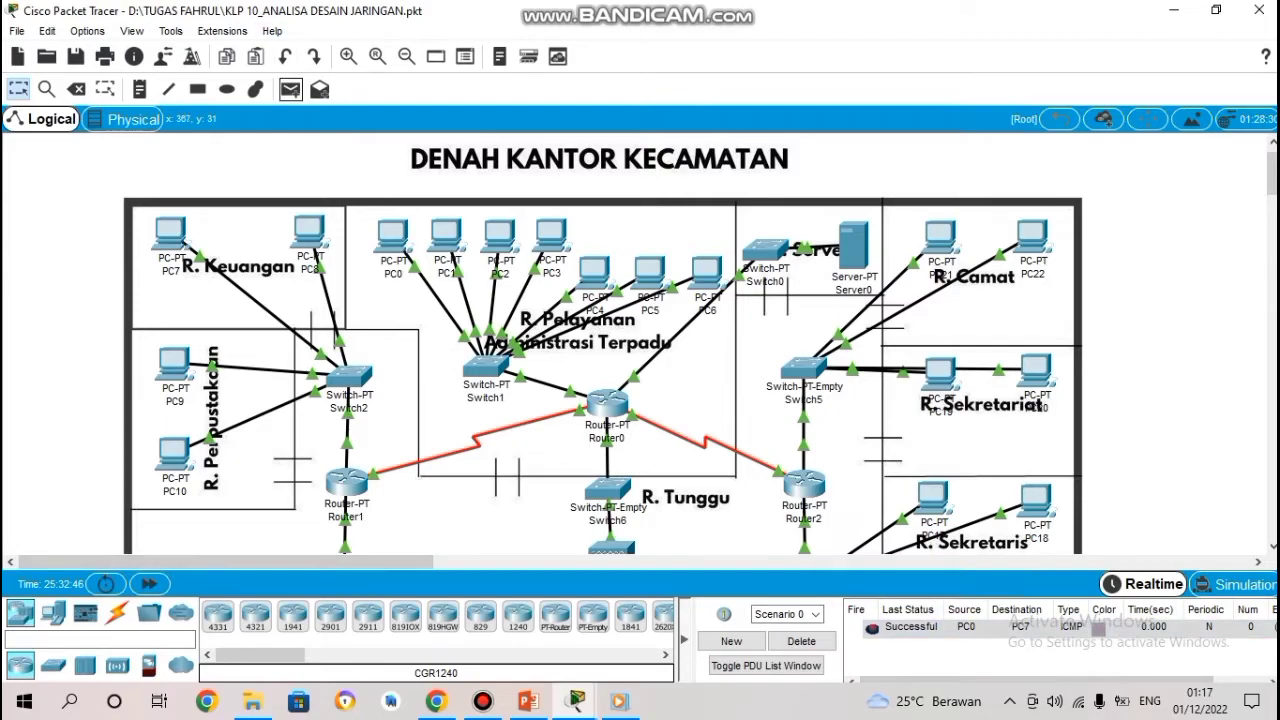
click(290, 89)
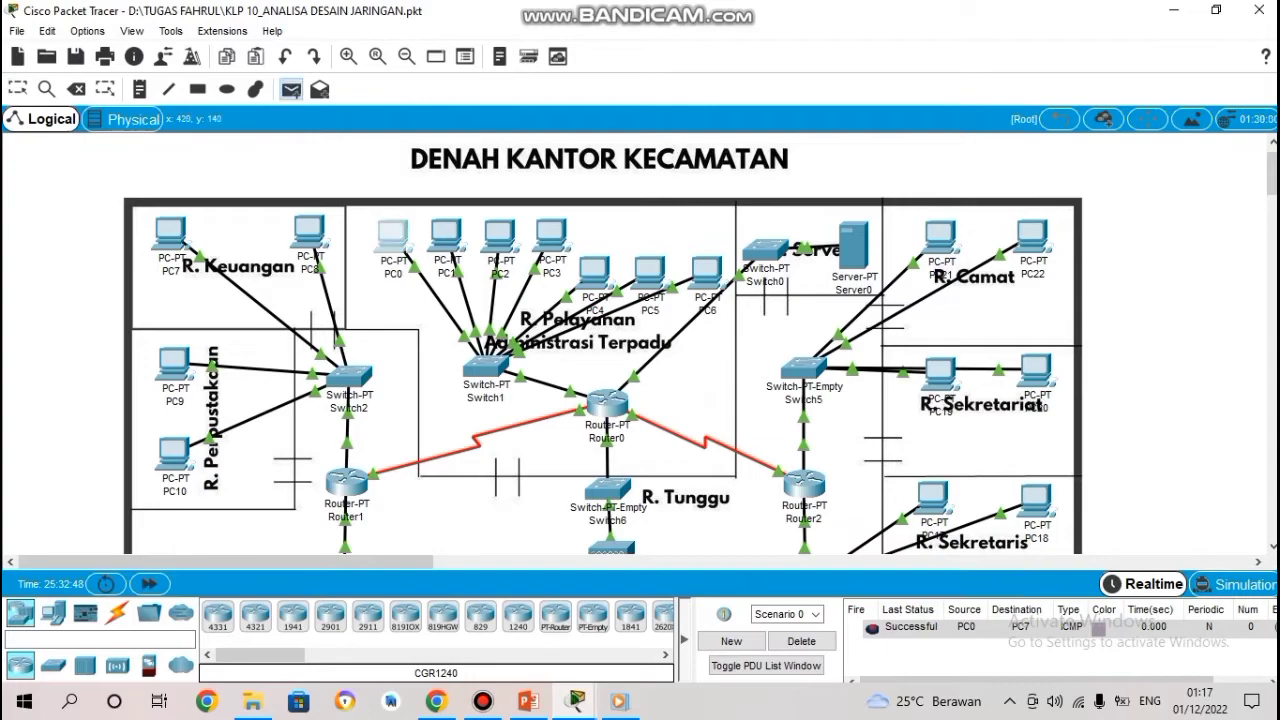
click(400, 240)
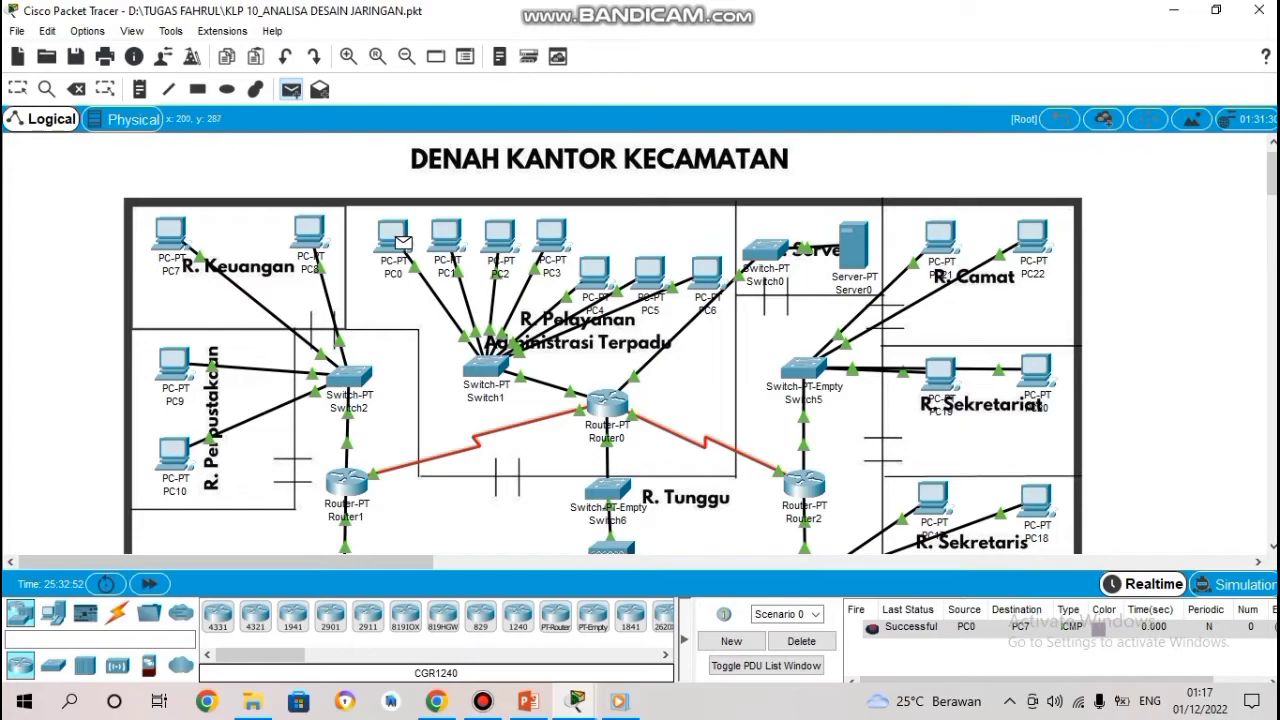
click(173, 365)
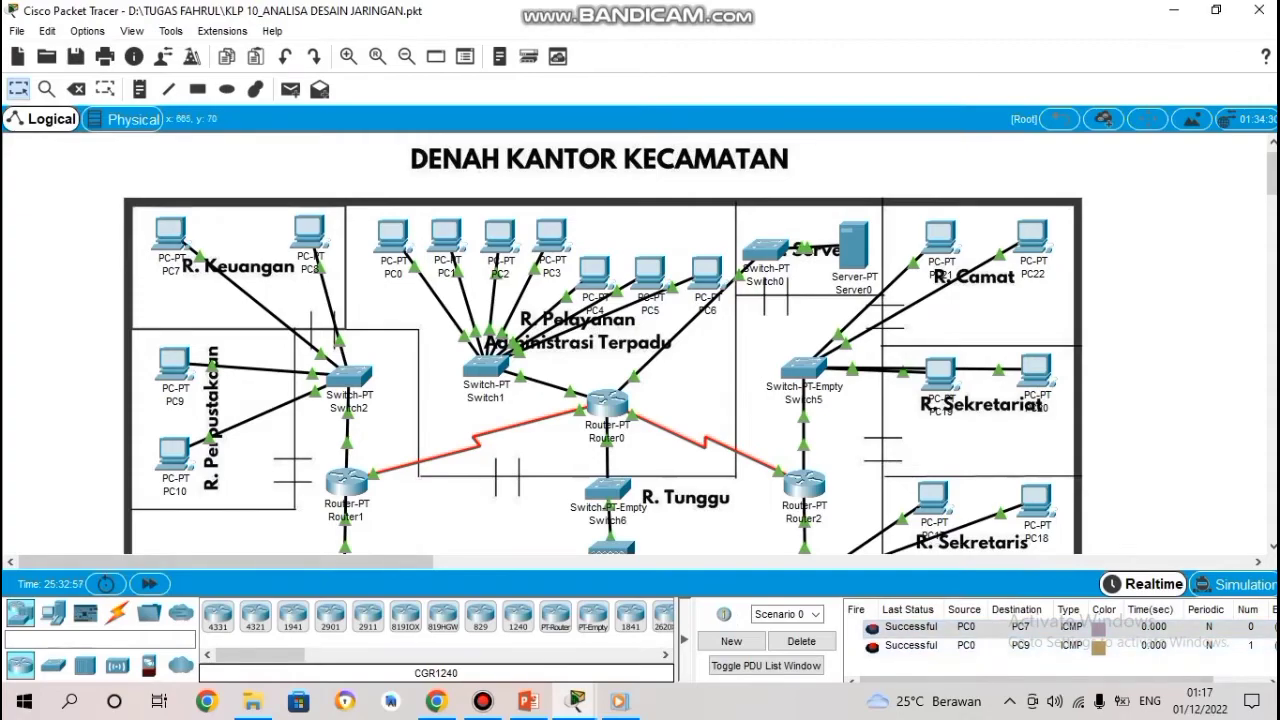
Send a simple PDU from PC0 to PC11 in R. Tata Pemerintah.
click(290, 89)
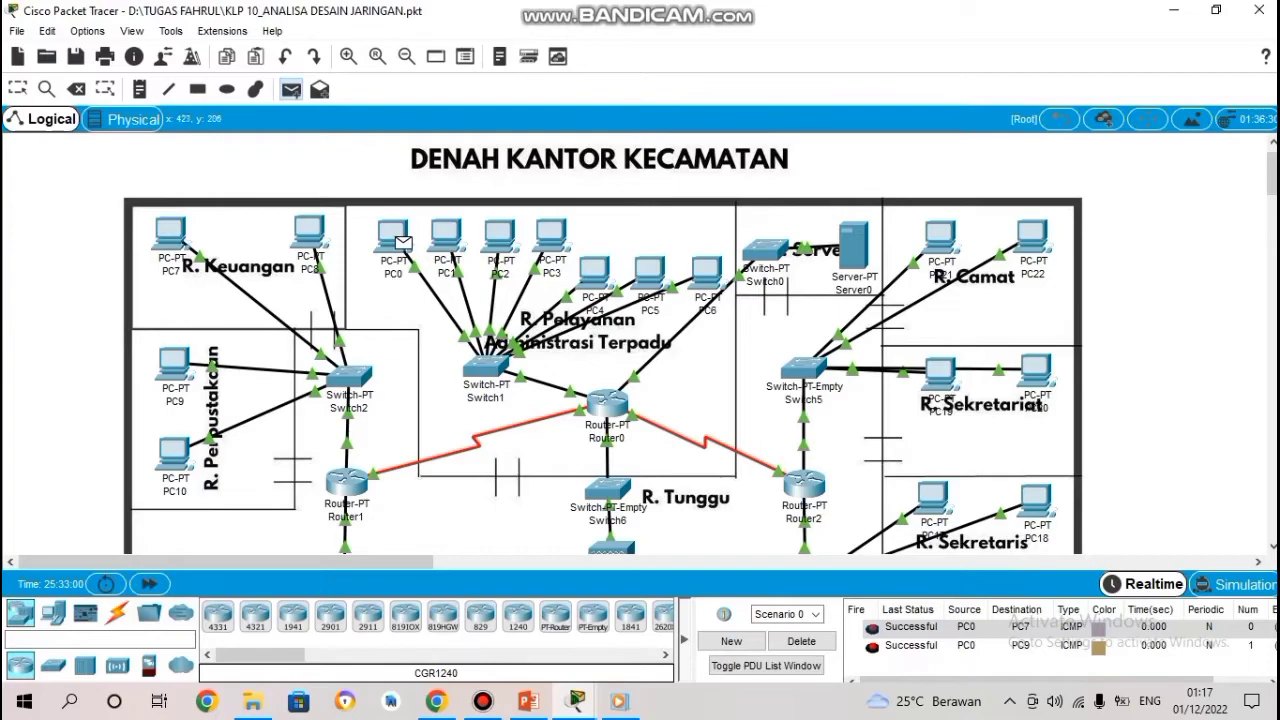
scroll(603, 343, down, 5)
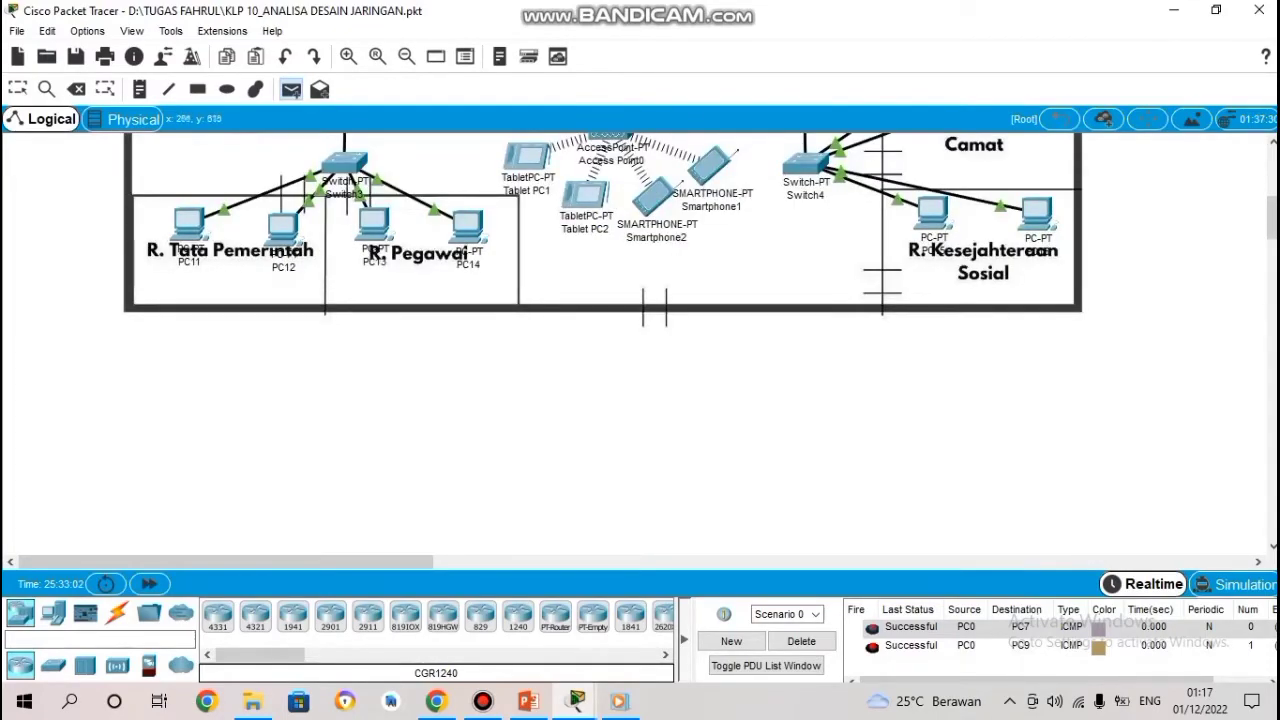
click(189, 224)
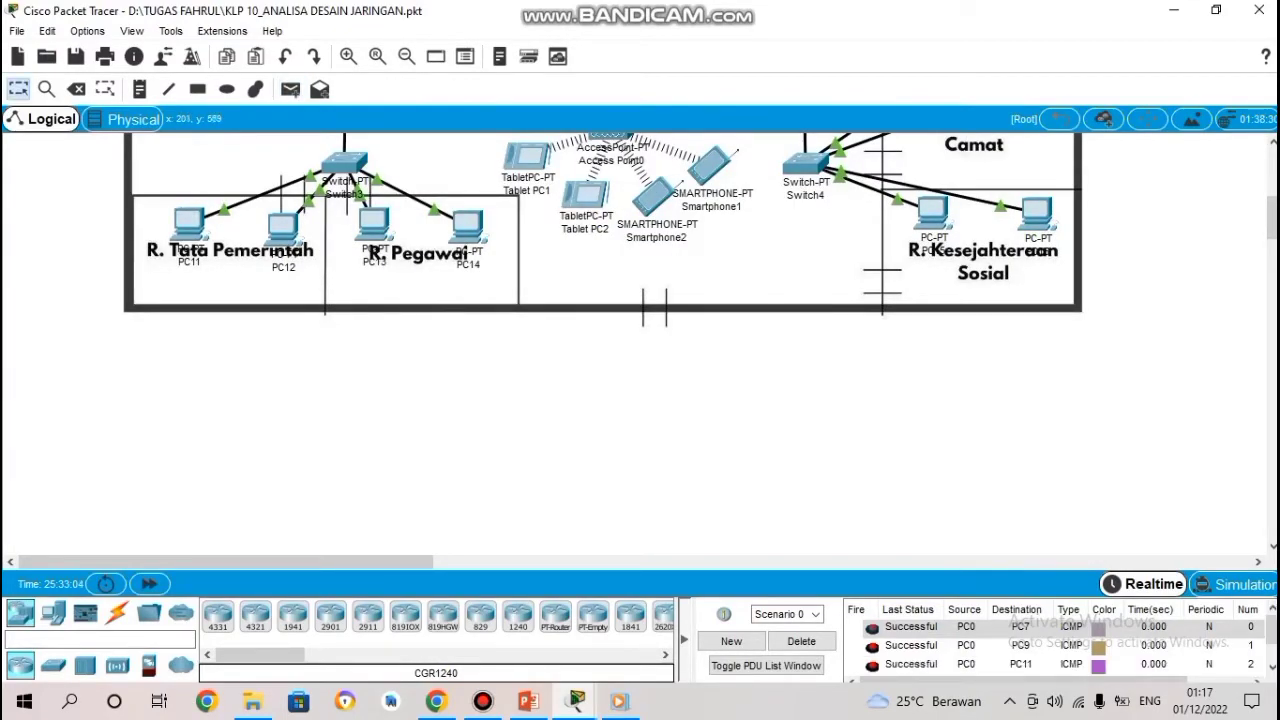
Clear the PDU list by deleting the scenario and send a simple PDU from PC0 to PC13 in R. Pegawai.
scroll(1010, 647, down, 1)
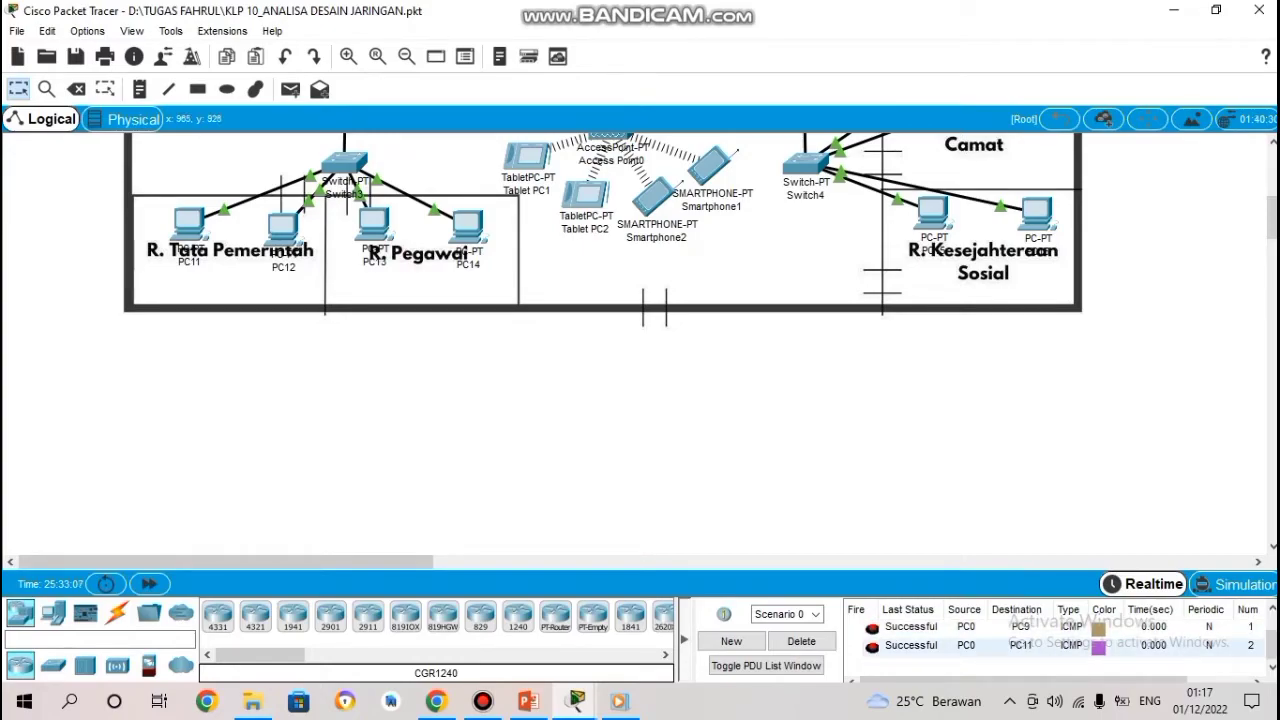
click(801, 641)
scroll(578, 474, up, 3)
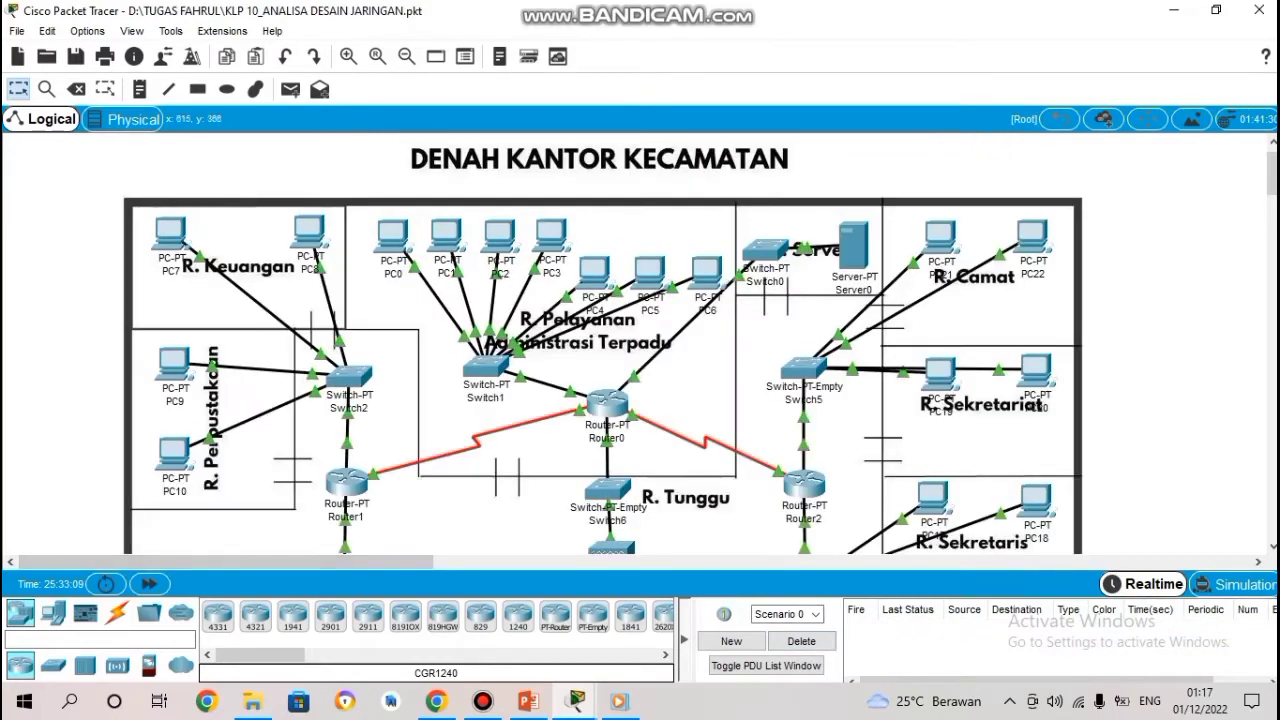
click(290, 89)
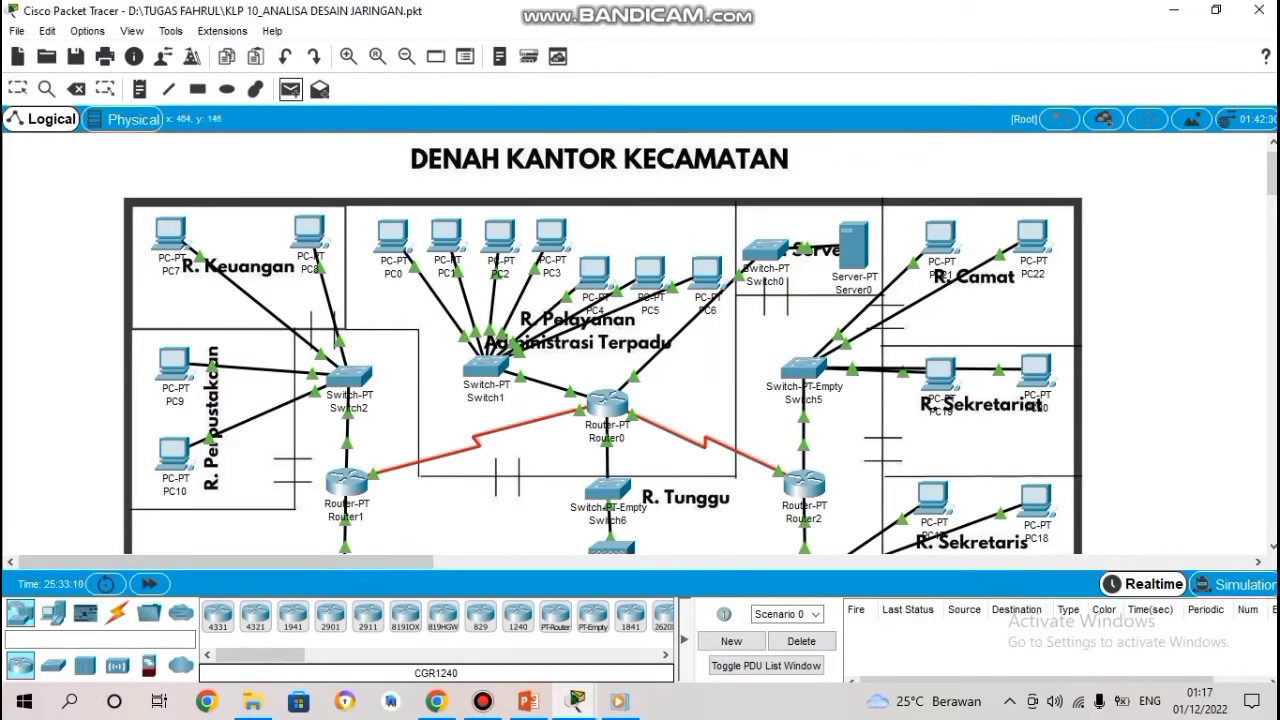
scroll(600, 340, down, 5)
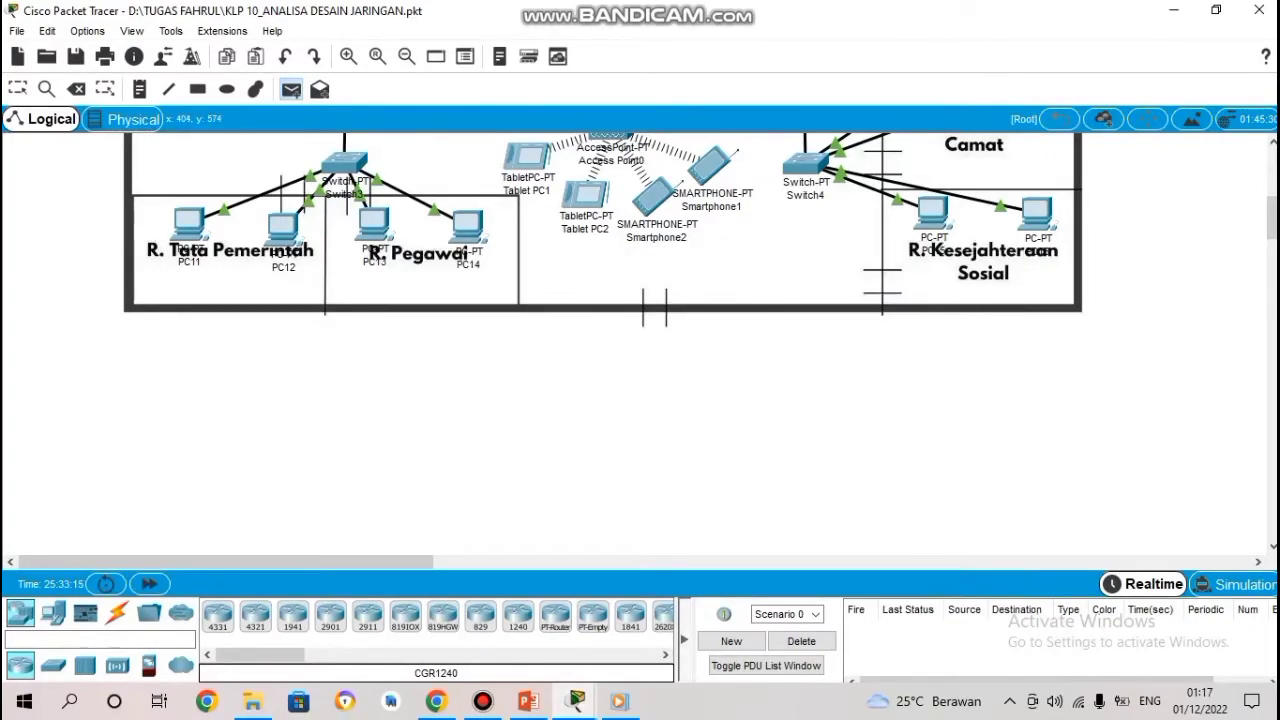
scroll(600, 340, up, 1)
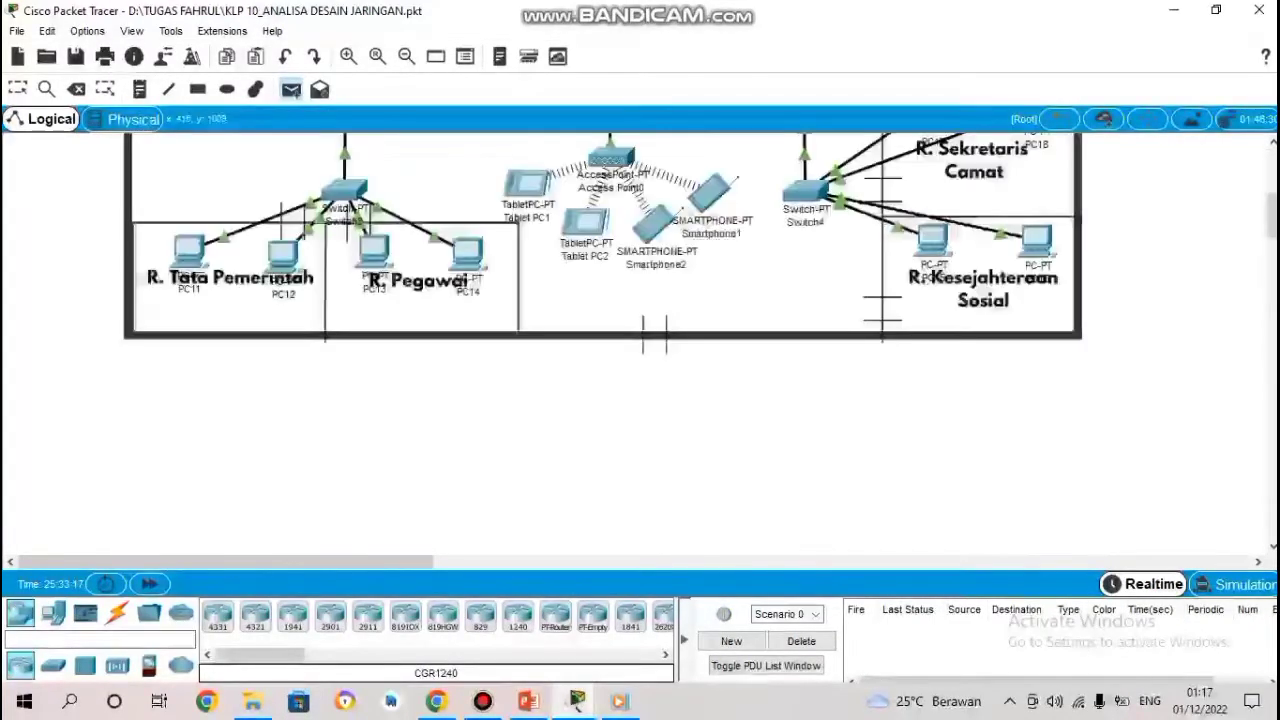
click(373, 252)
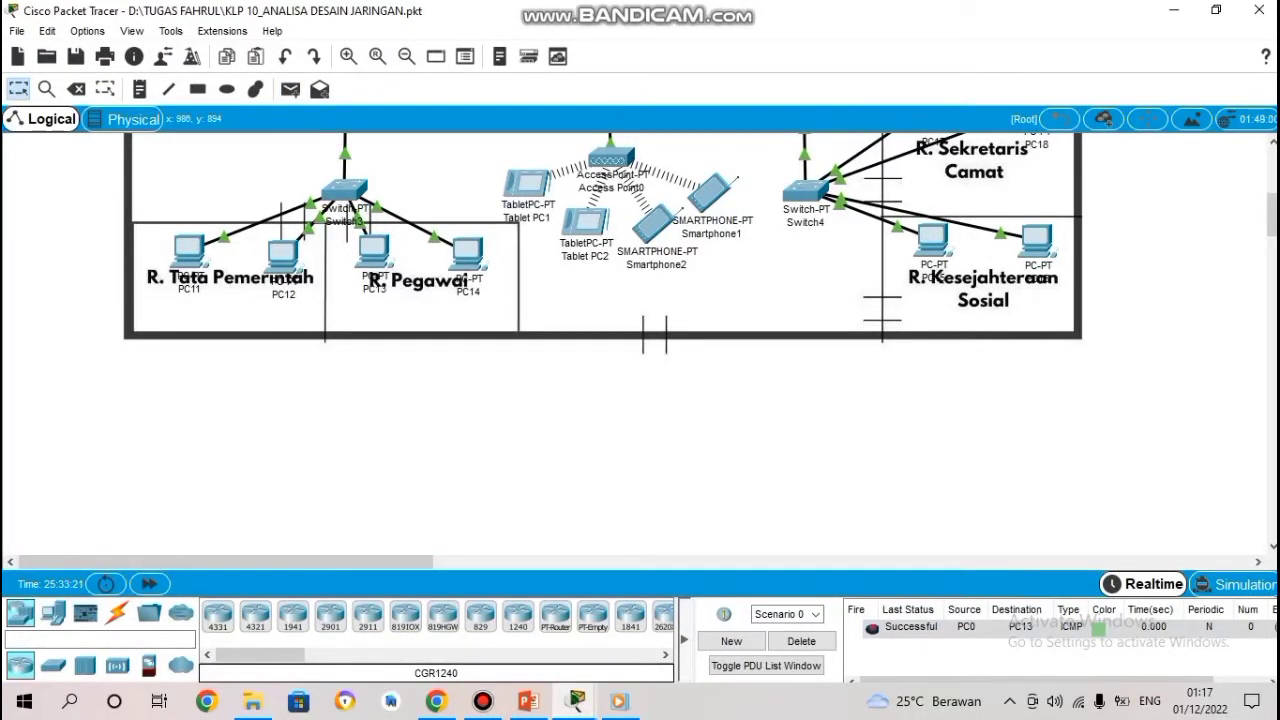
Send simple PDUs from PC0 to PC21 in R. Camat and to PC19 in R. Sekretariat.
scroll(600, 340, up, 5)
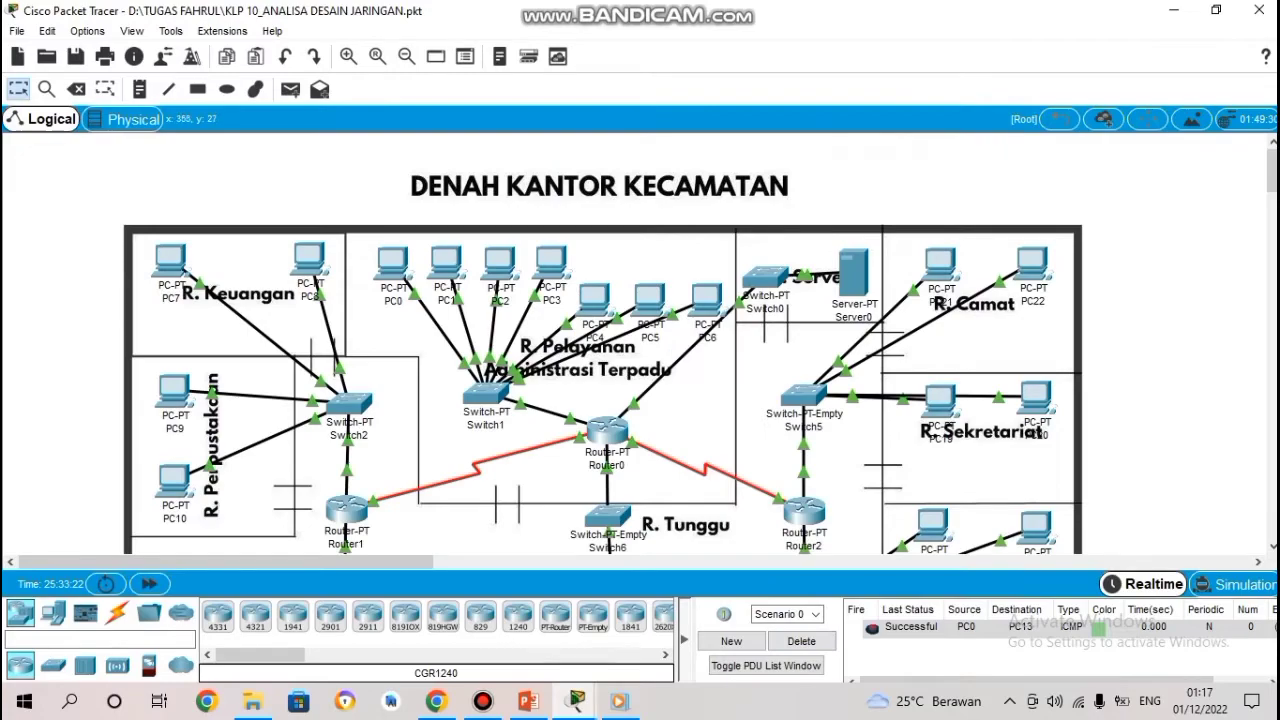
key(p)
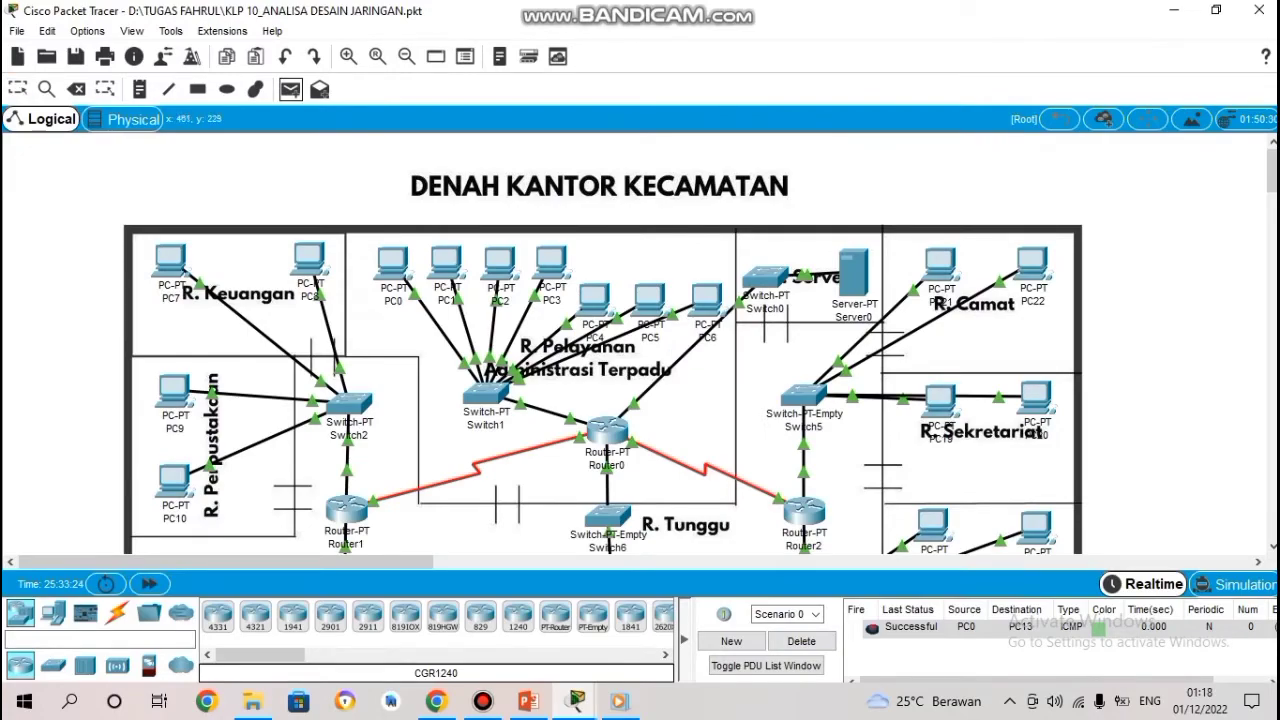
click(396, 266)
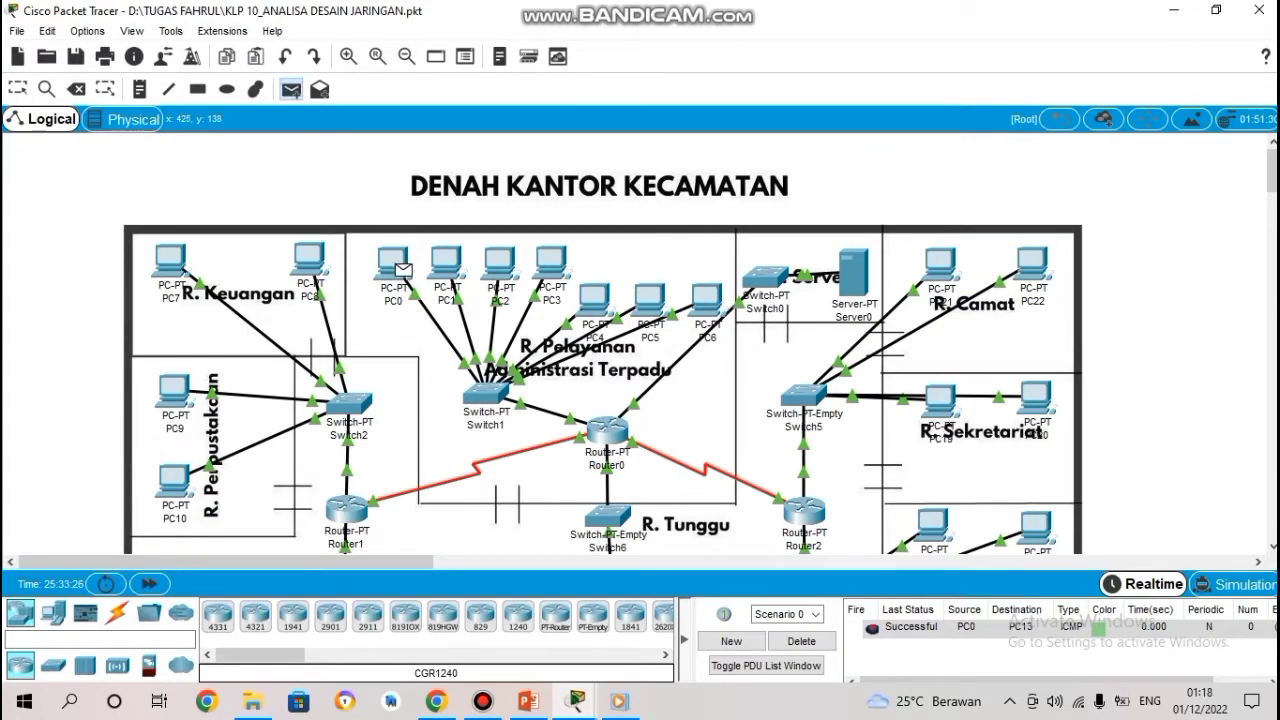
scroll(600, 340, down, 5)
scroll(600, 340, up, 5)
mouse_move(940, 270)
click(940, 265)
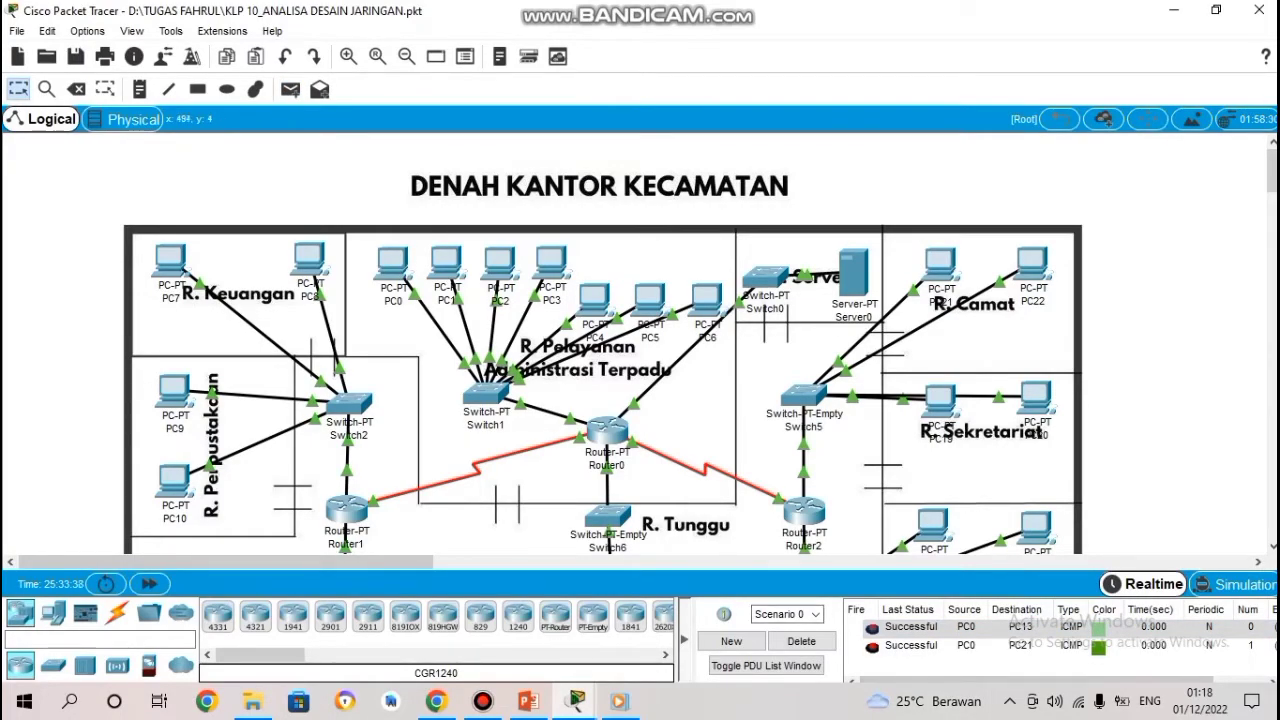
click(290, 89)
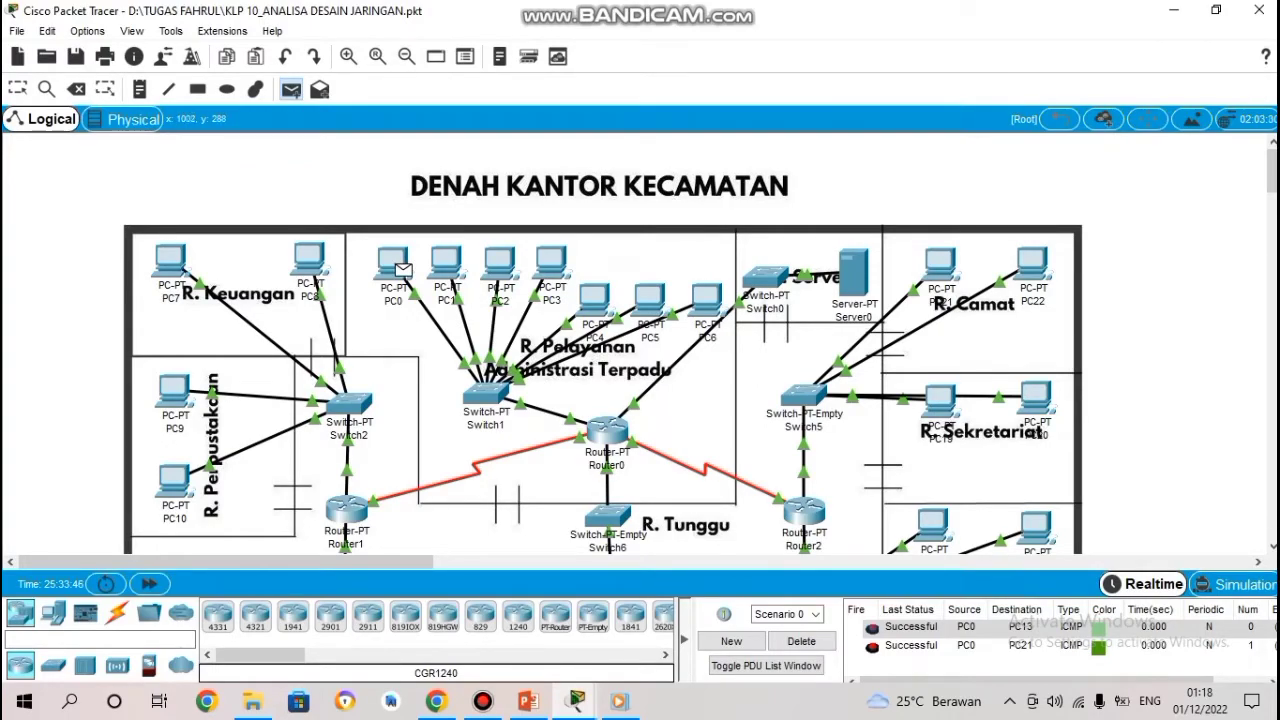
click(940, 400)
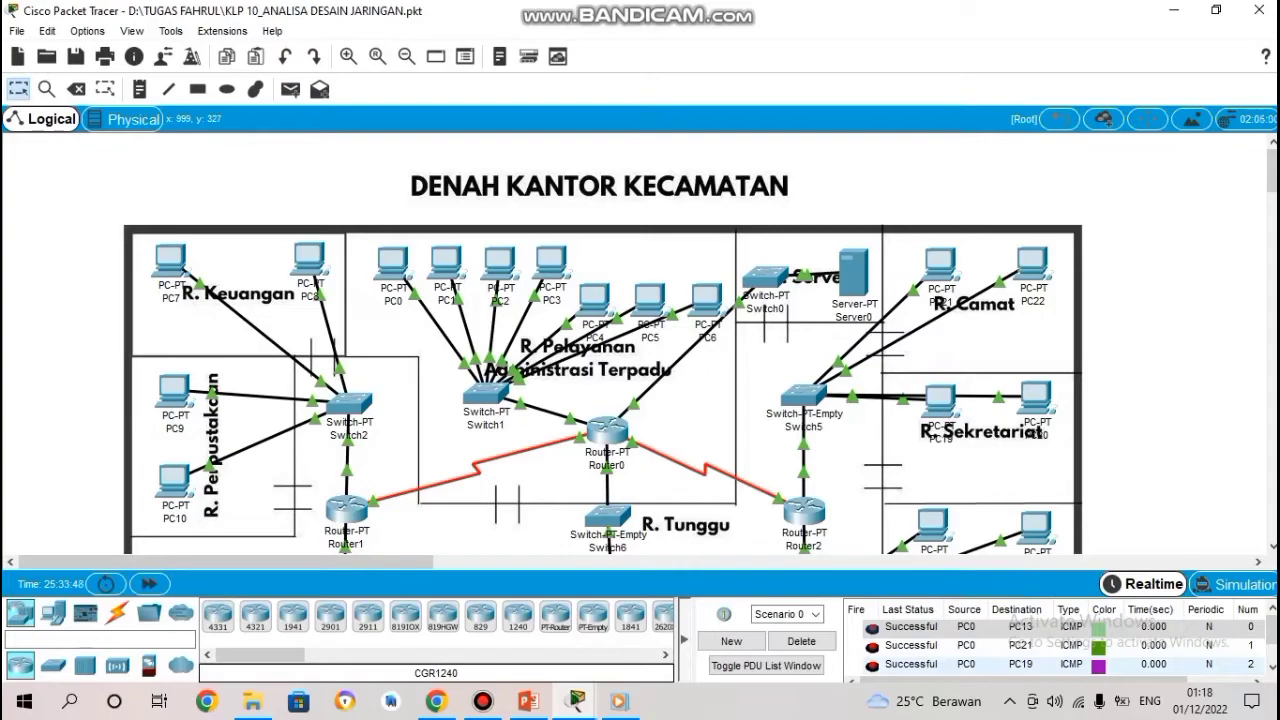
Delete the scenario's listed PDUs and send a simple PDU from PC0 to PC17 in R. Sekretaris Camat.
key(Delete)
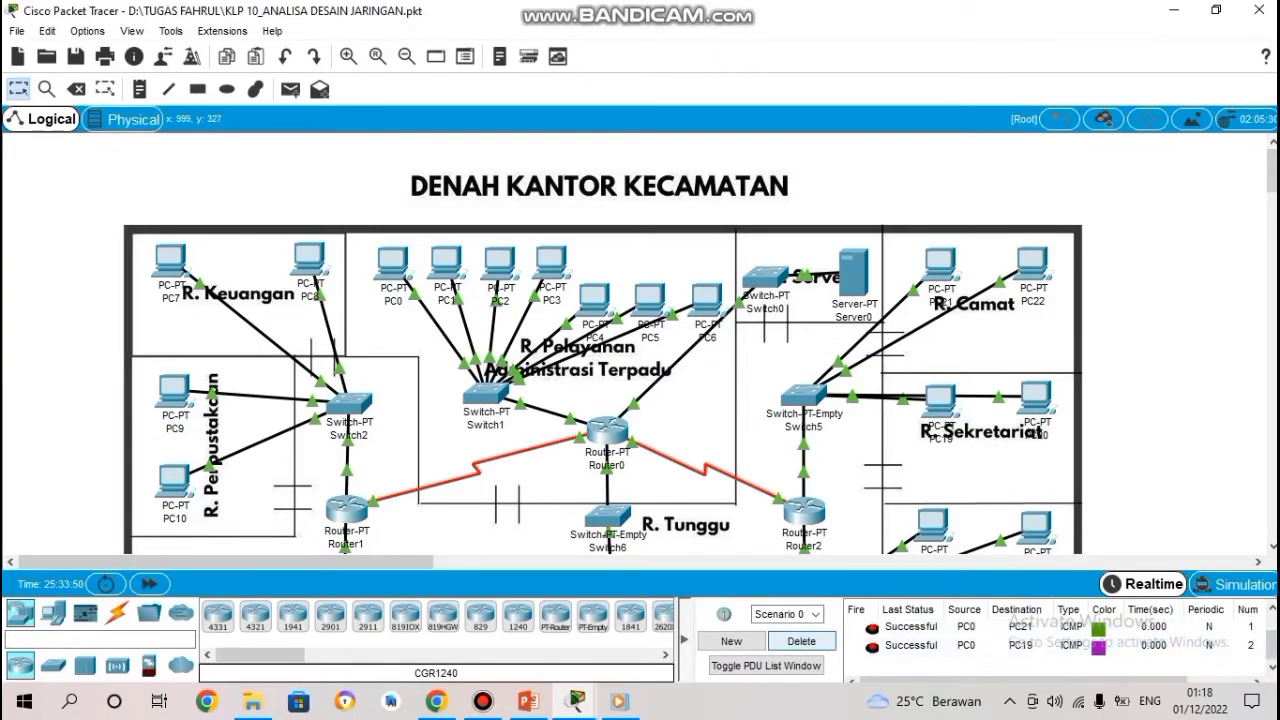
click(801, 641)
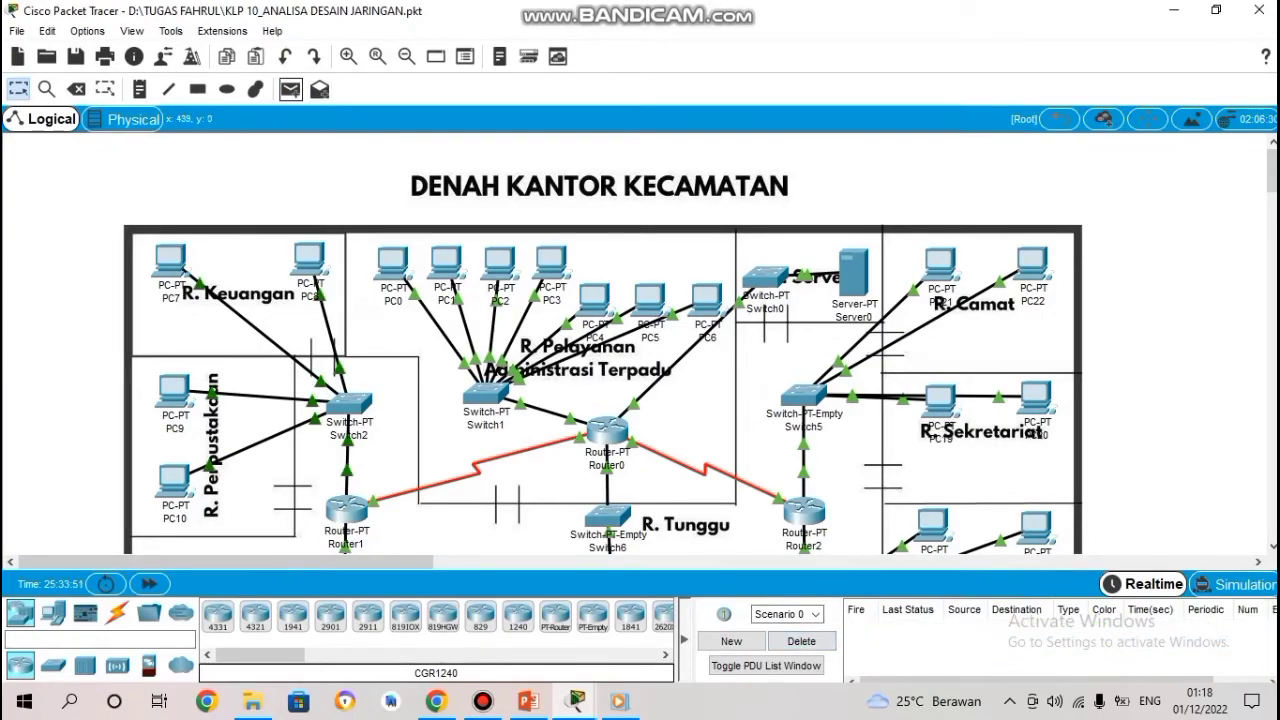
click(290, 89)
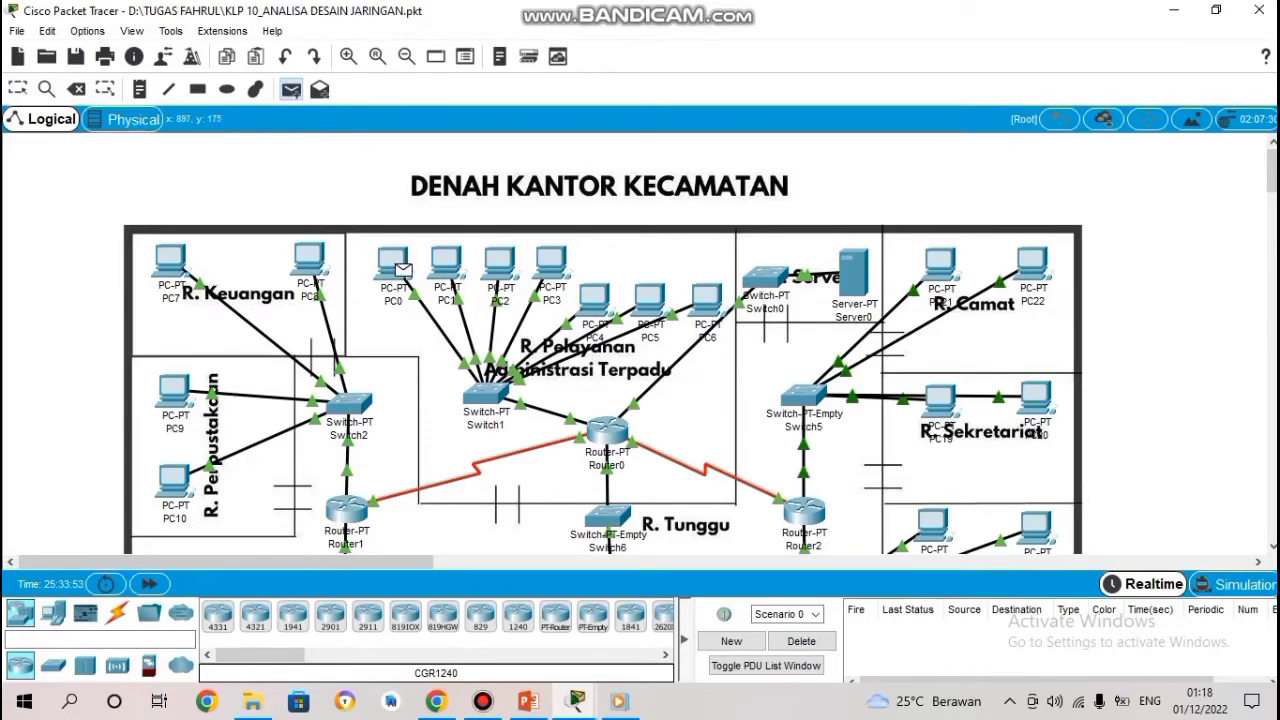
scroll(640, 340, down, 5)
scroll(403, 270, up, 5)
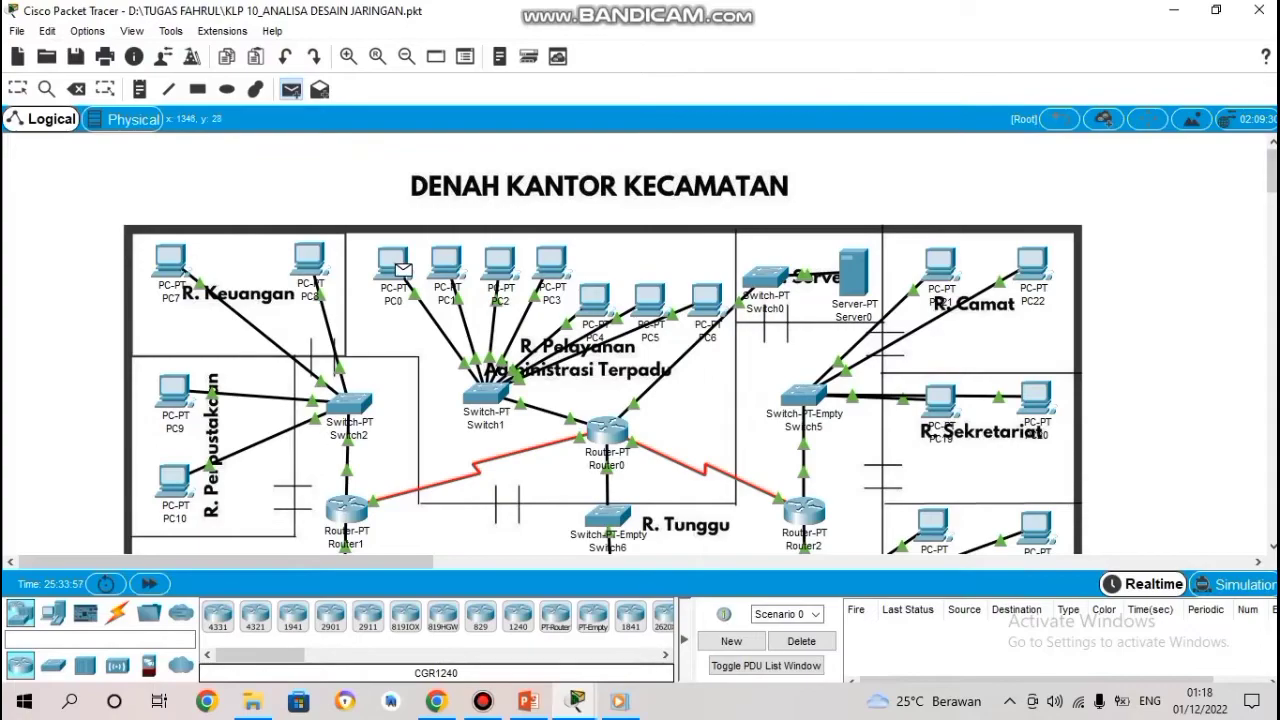
scroll(403, 270, down, 3)
scroll(403, 170, down, 3)
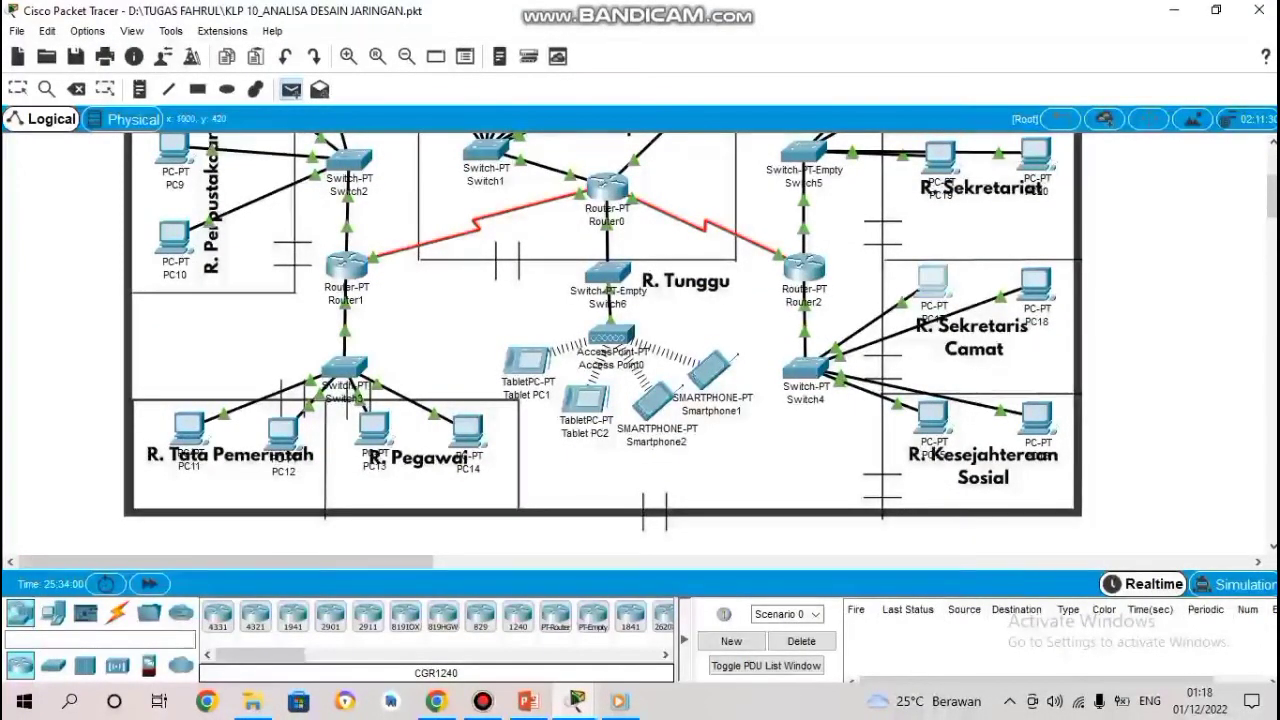
click(933, 283)
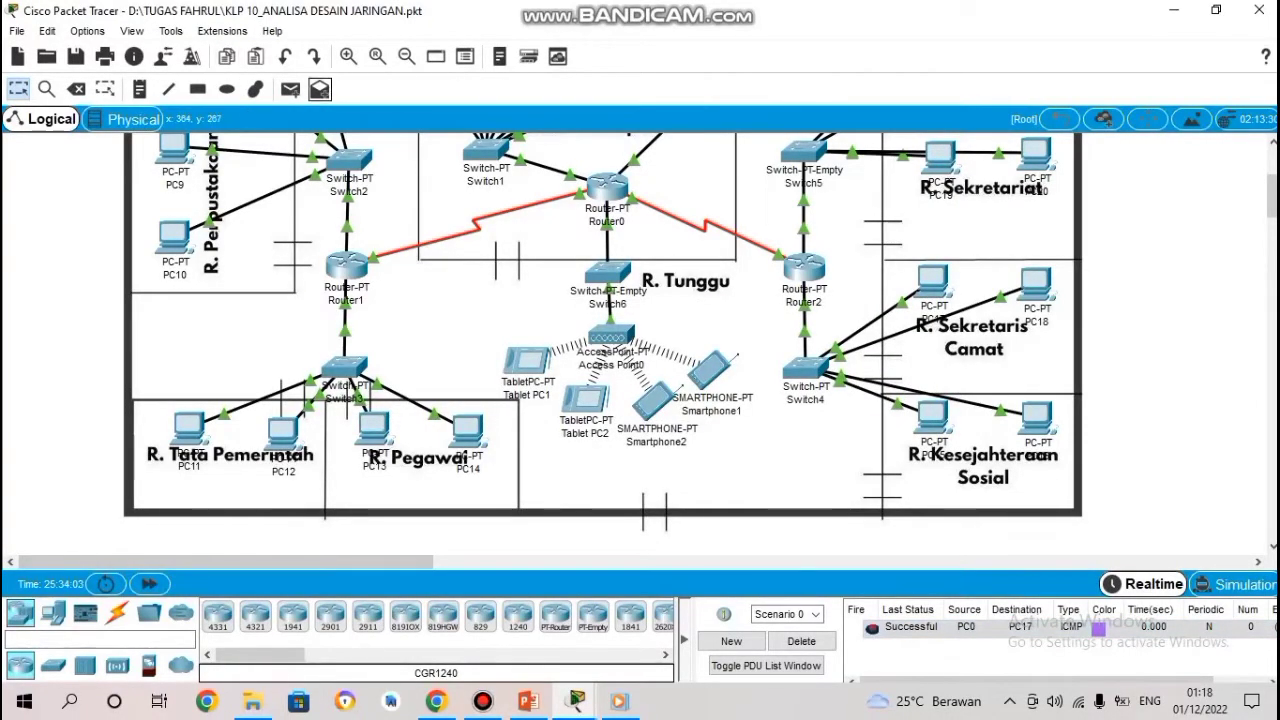
Send a simple PDU from PC0 to PC15 in R. Kesejahteraan Sosial.
click(290, 89)
scroll(603, 344, up, 5)
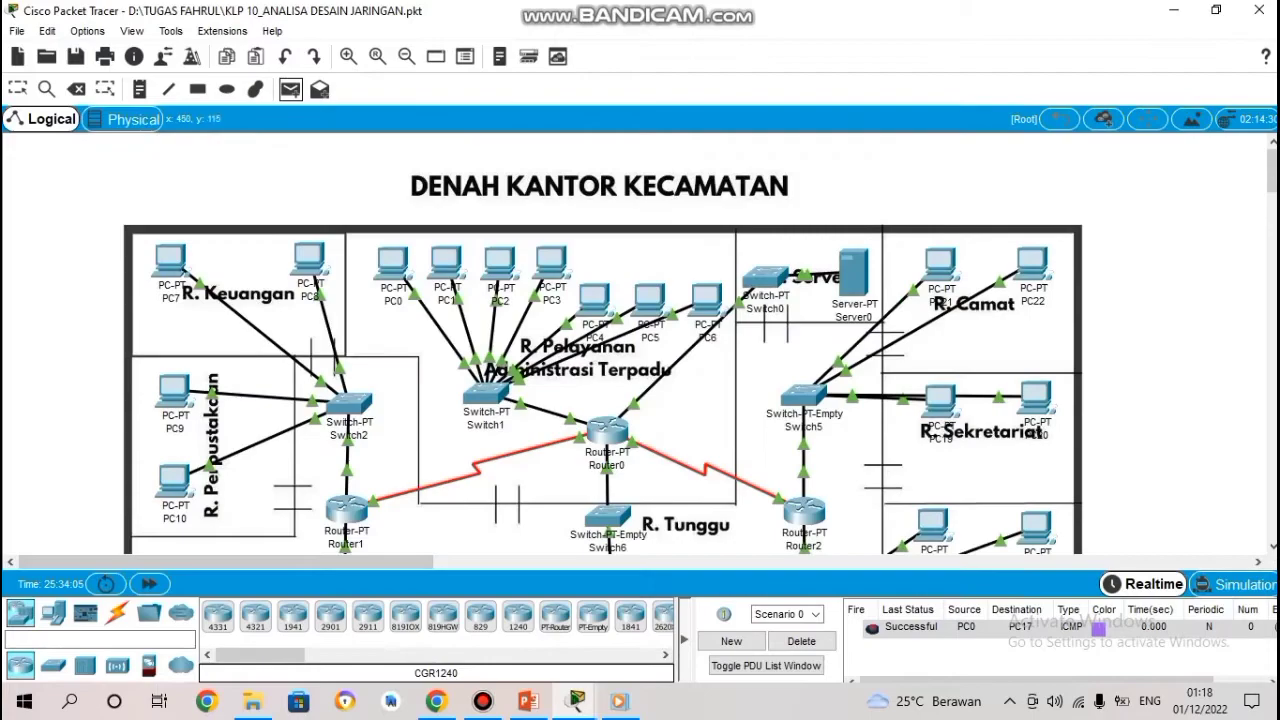
scroll(603, 344, down, 8)
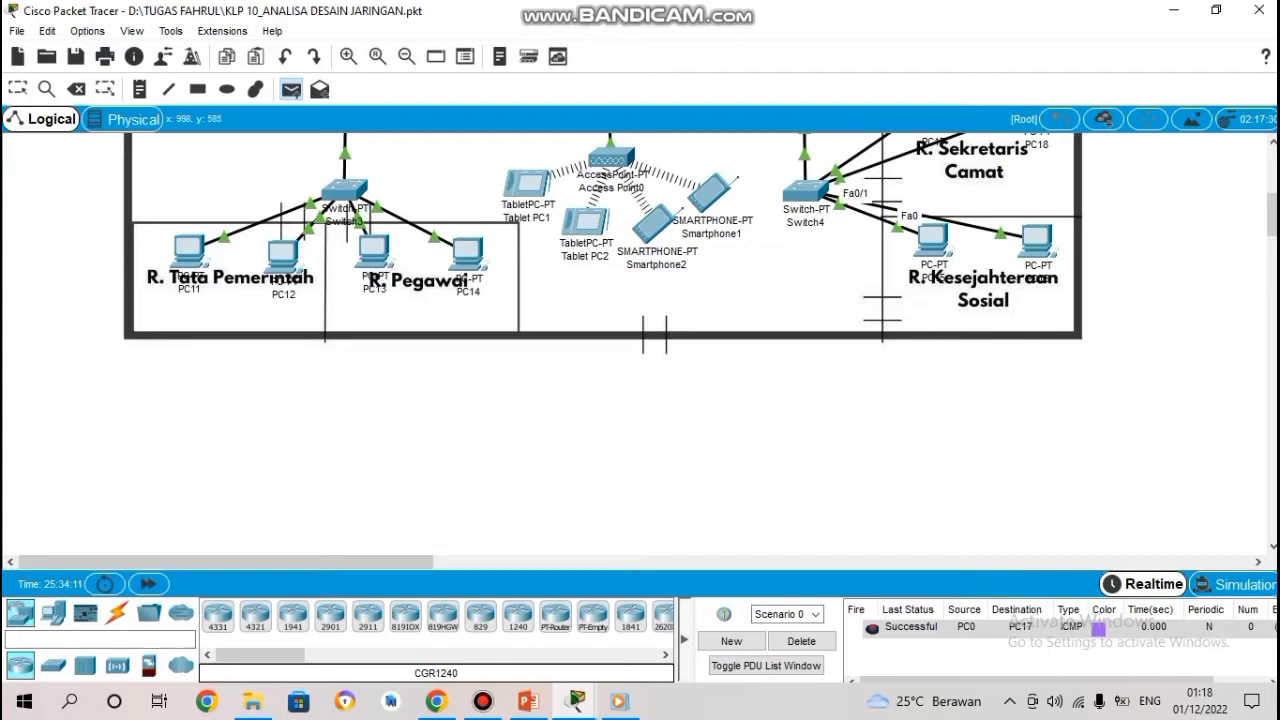
click(932, 240)
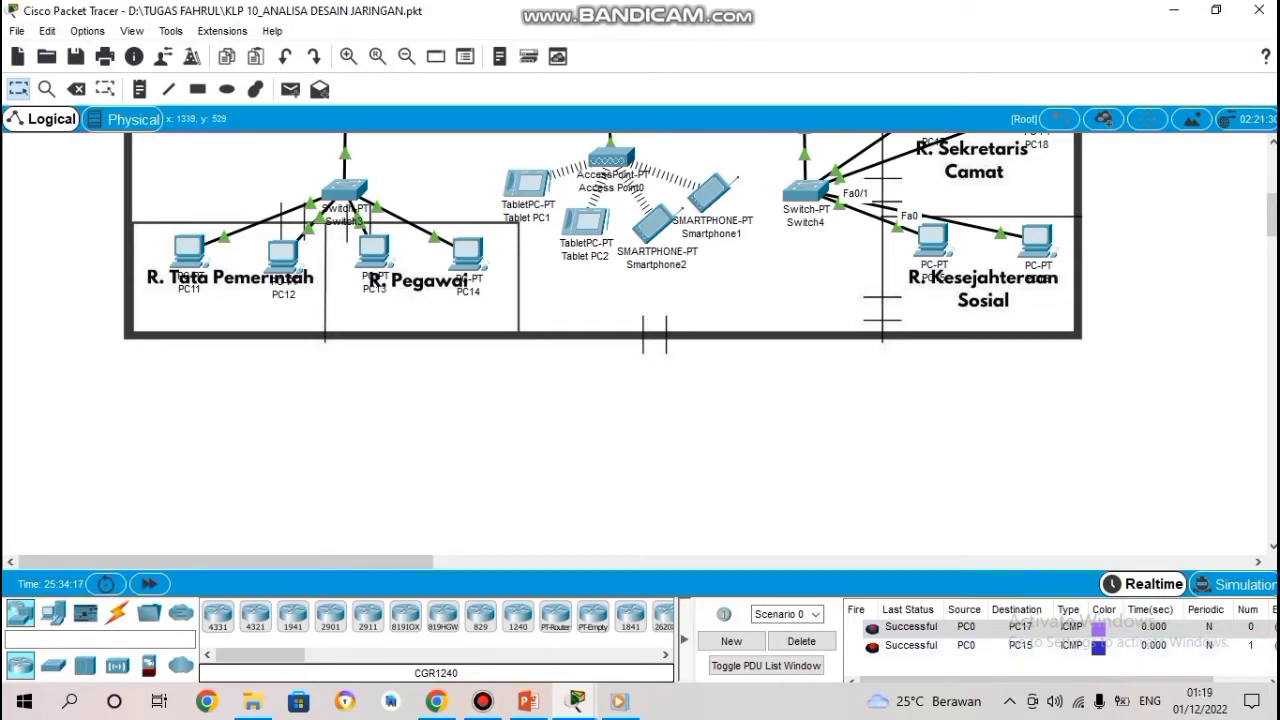
Empty the PDU list and send a simple PDU from Smartphone1 to Smartphone2 in R. Tunggu.
drag(1272, 214, 1272, 204)
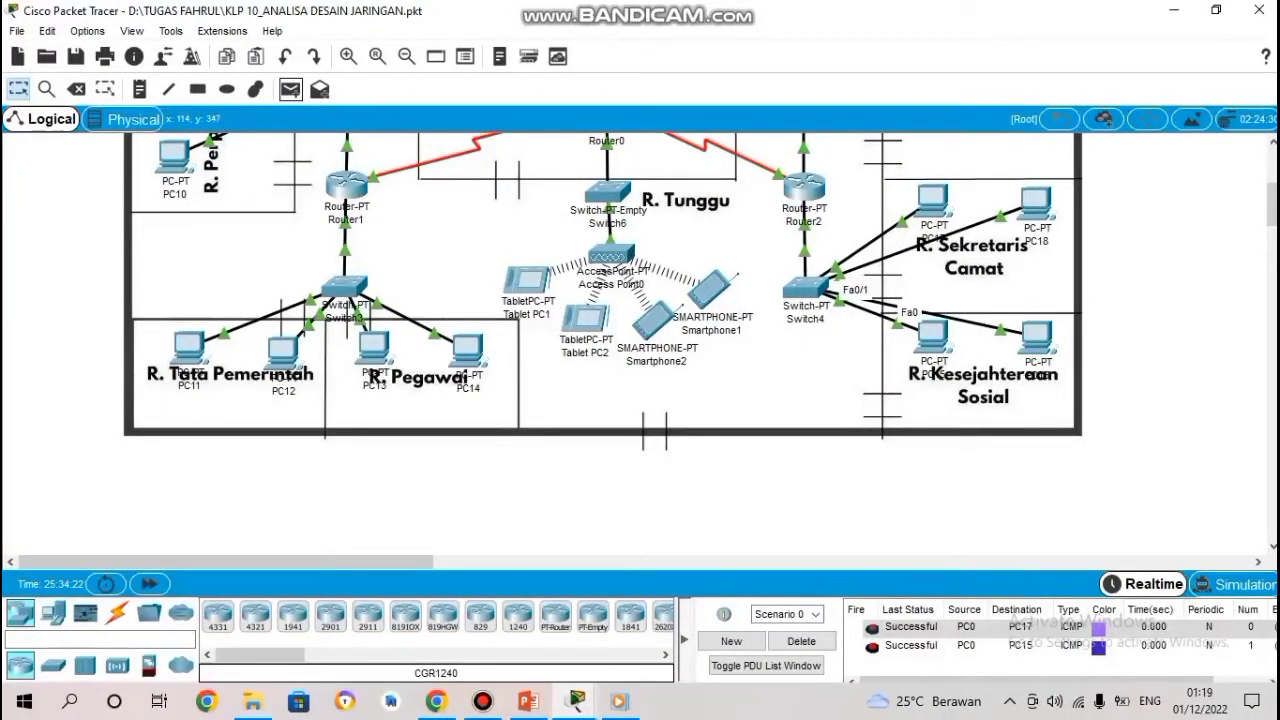
click(290, 89)
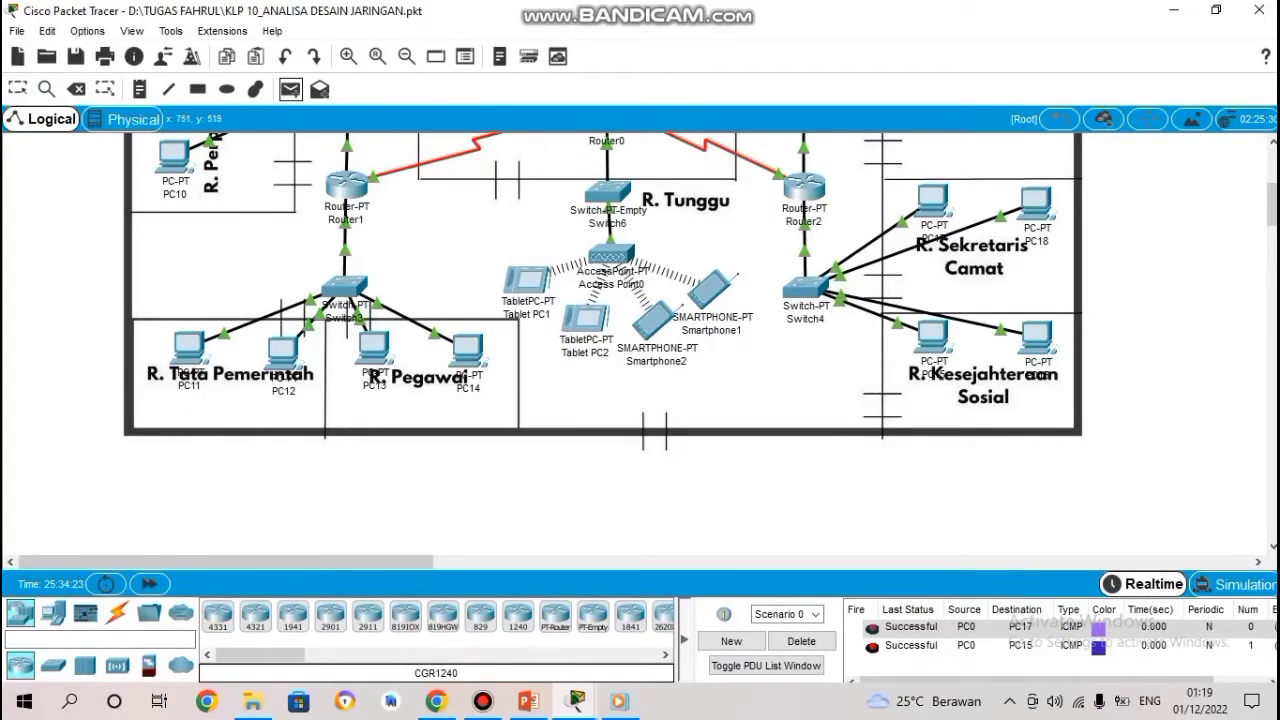
click(801, 641)
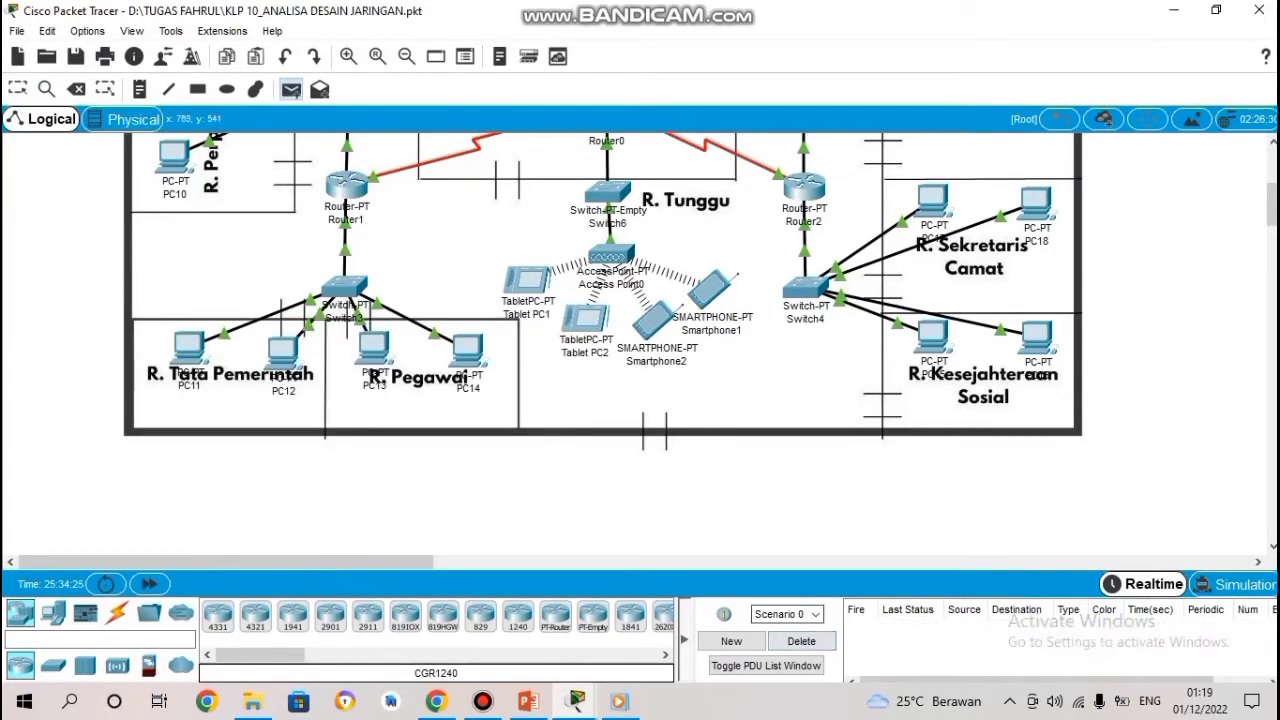
click(720, 295)
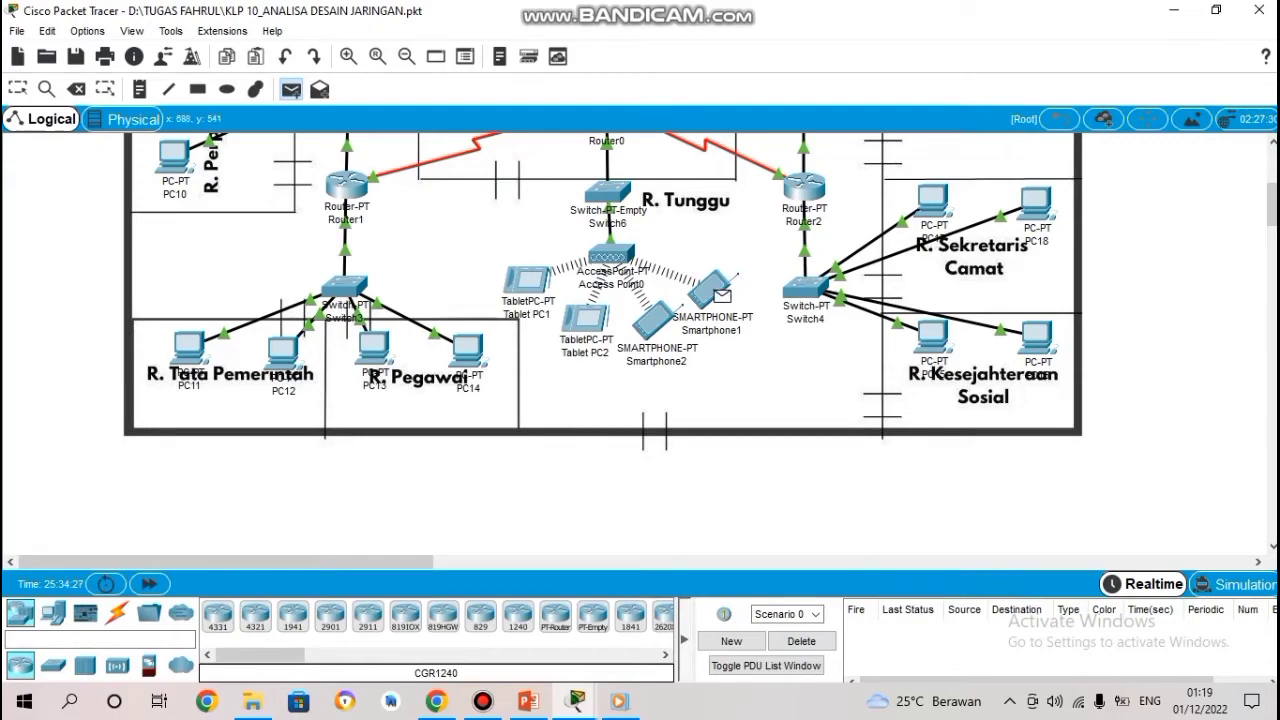
click(652, 320)
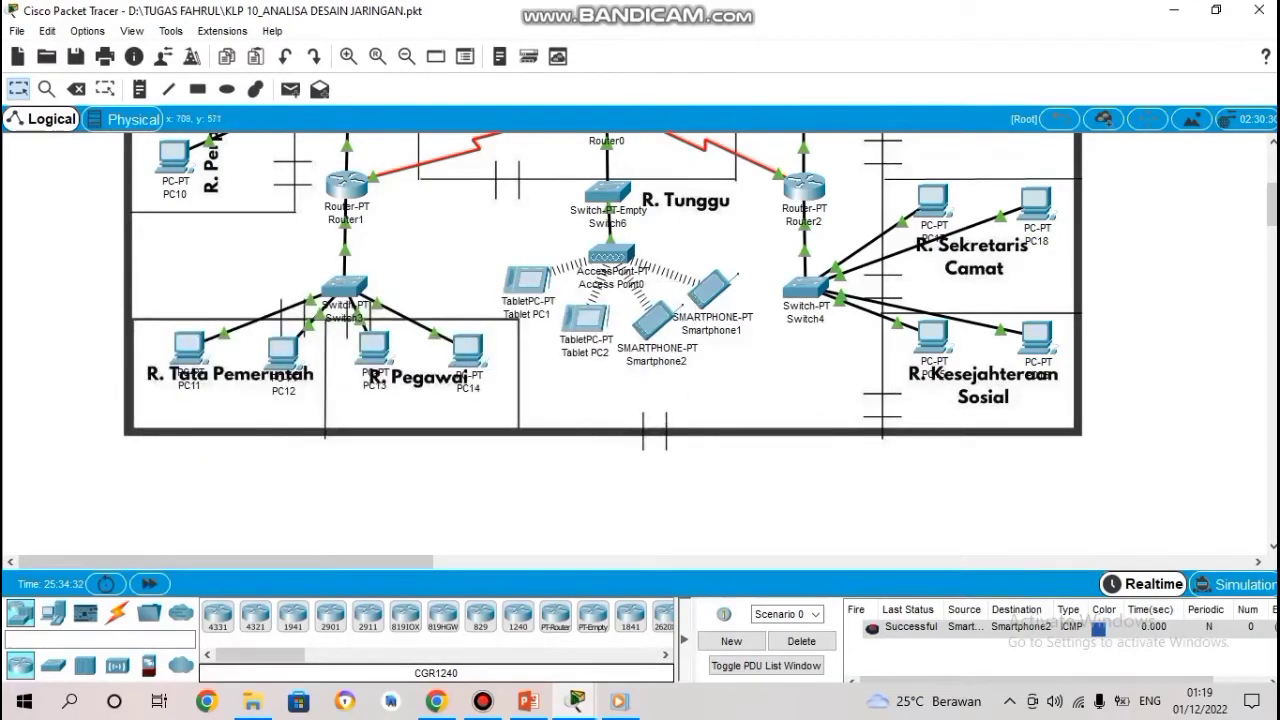
Send a simple PDU from Tablet PC1 to Tablet PC2 in R. Tunggu.
click(290, 89)
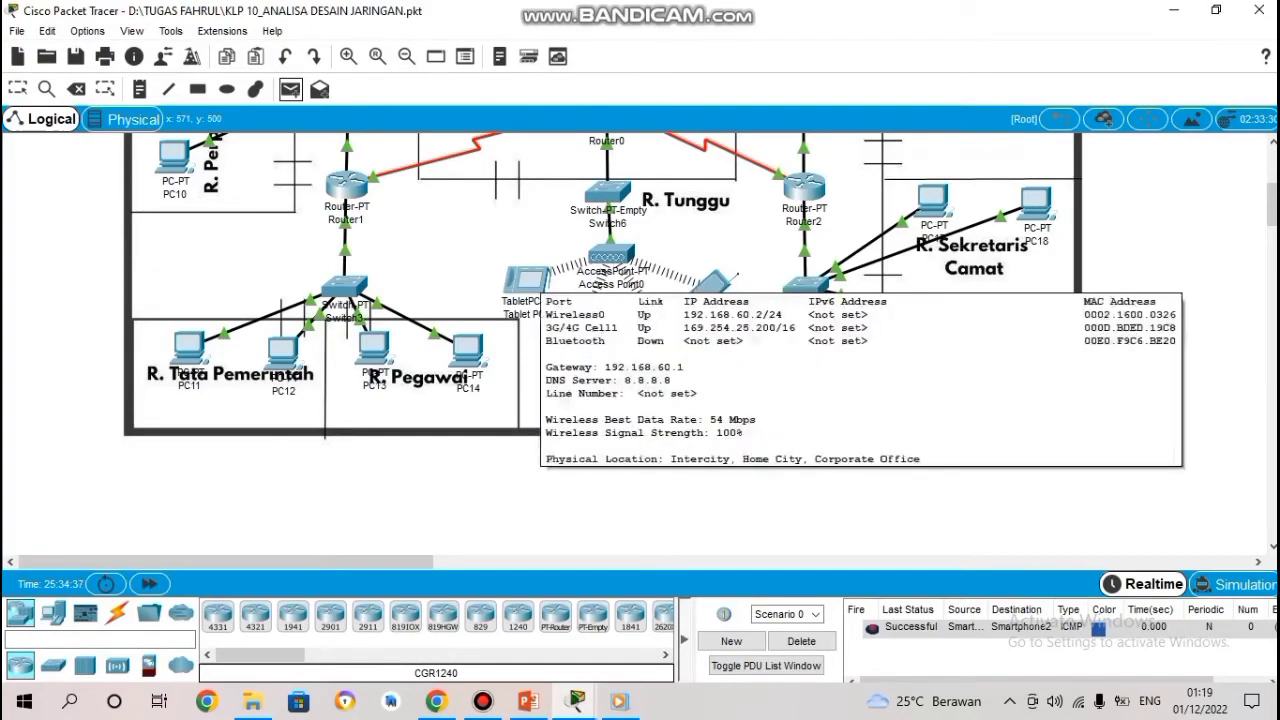
click(530, 281)
click(585, 318)
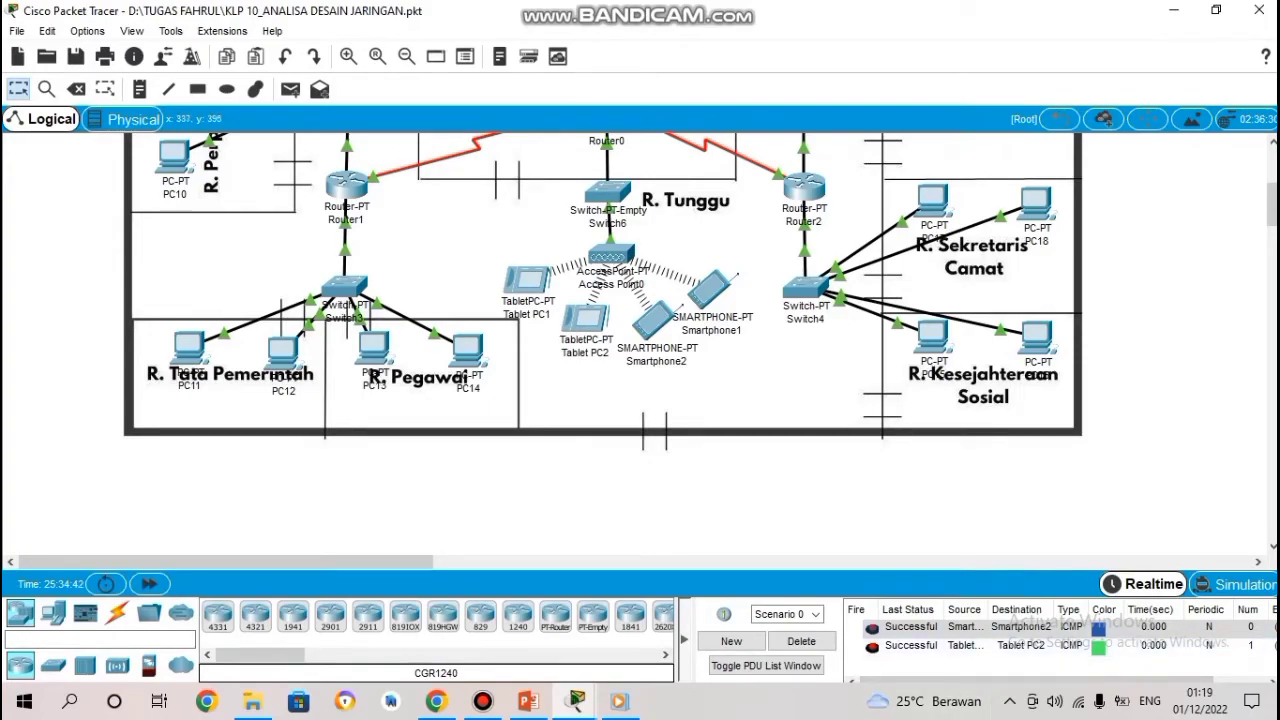
Send a simple PDU from Tablet PC1 to Smartphone1 and check its entry in the PDU list.
click(290, 89)
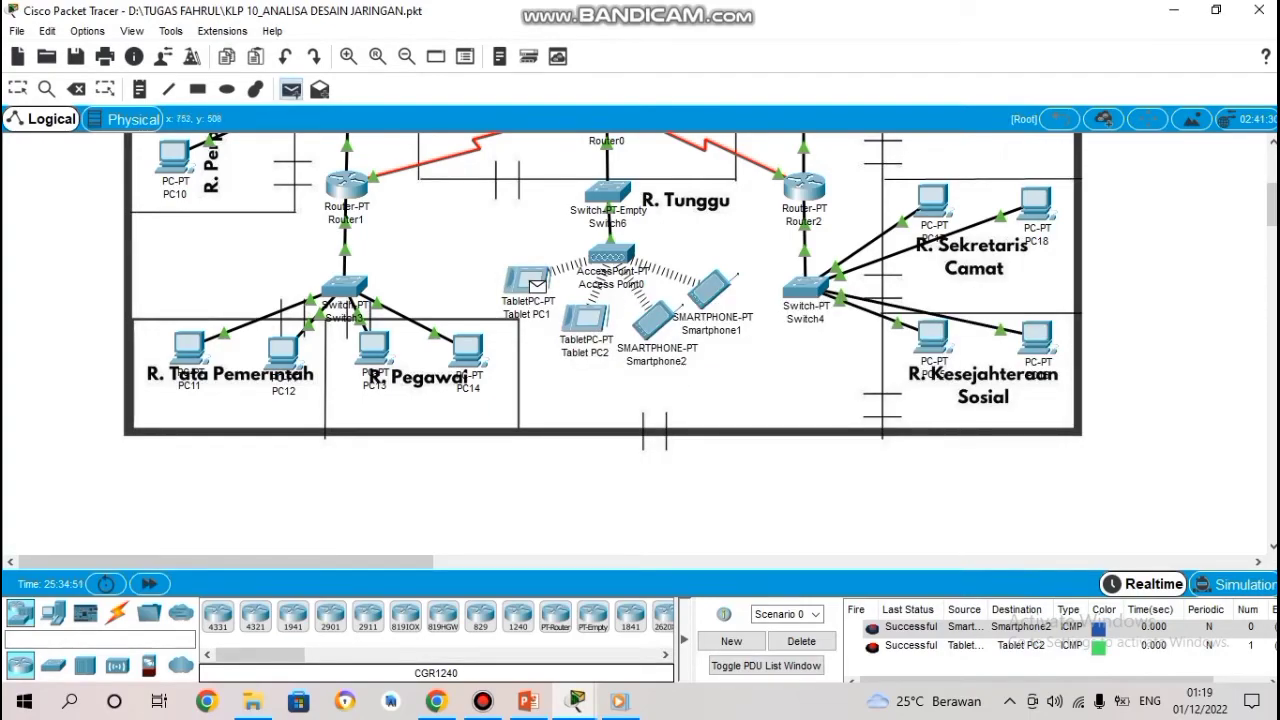
click(528, 281)
click(710, 289)
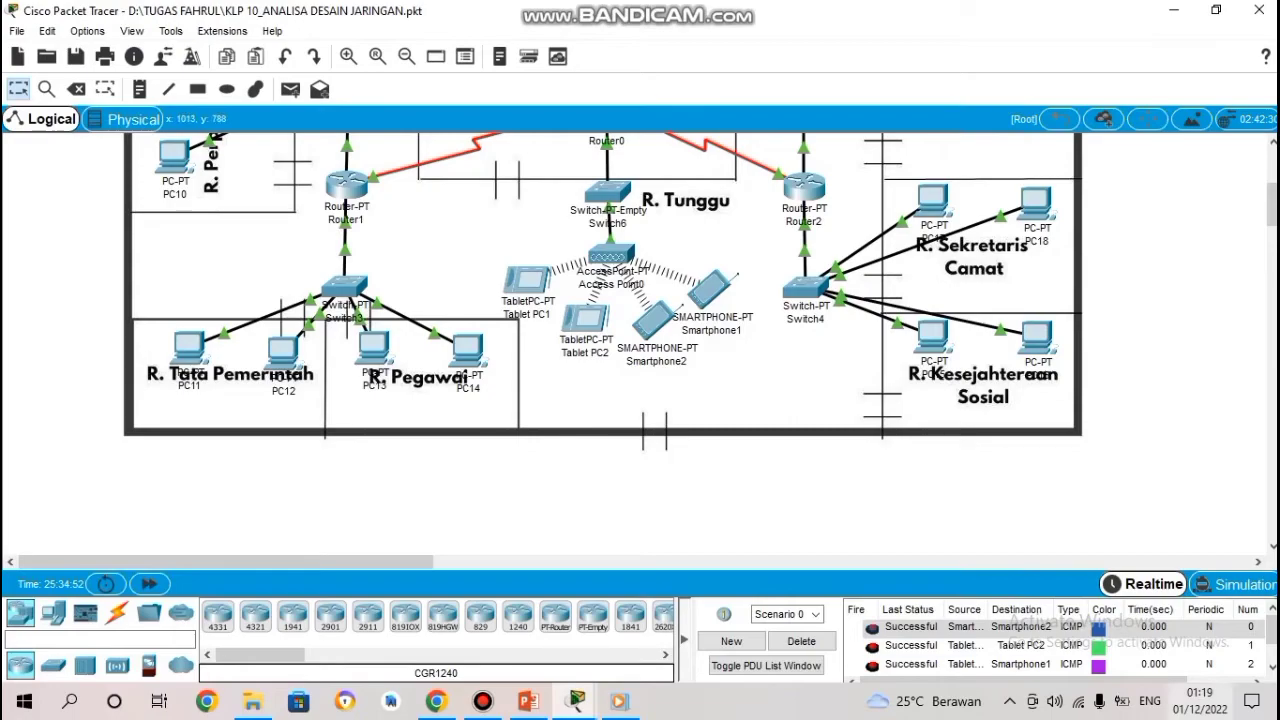
scroll(985, 631, down, 1)
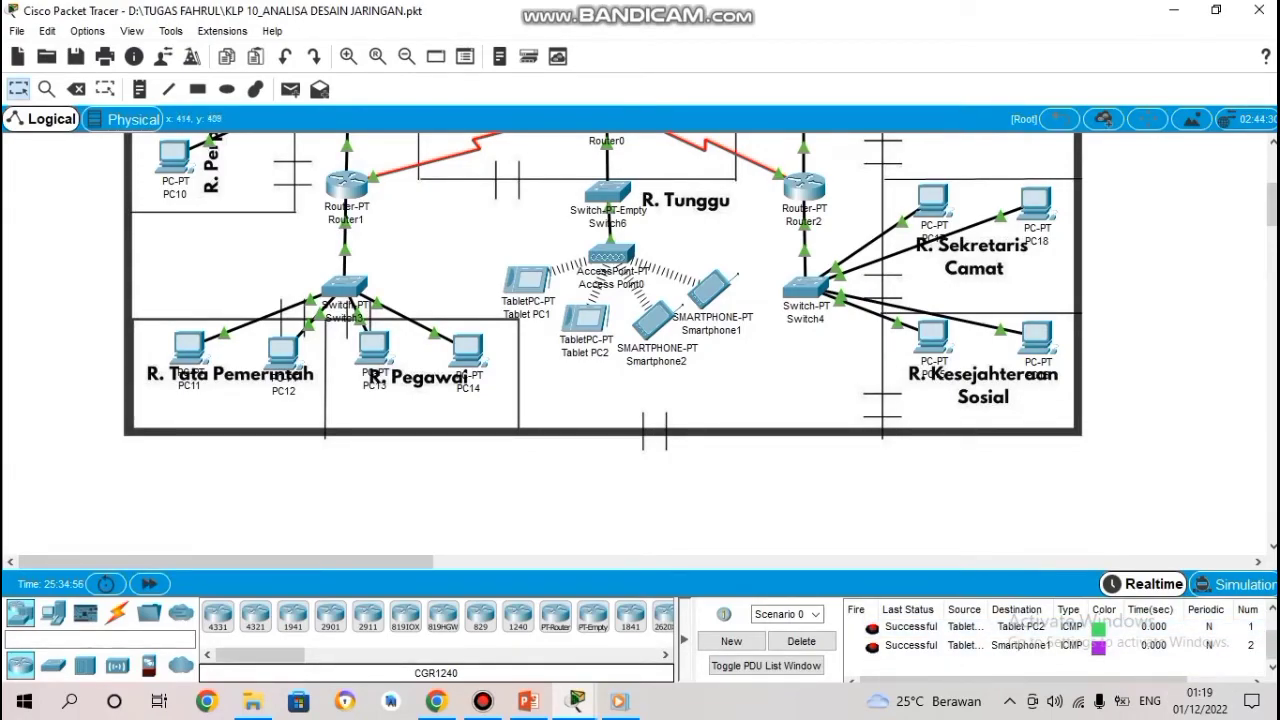
mouse_move(483, 703)
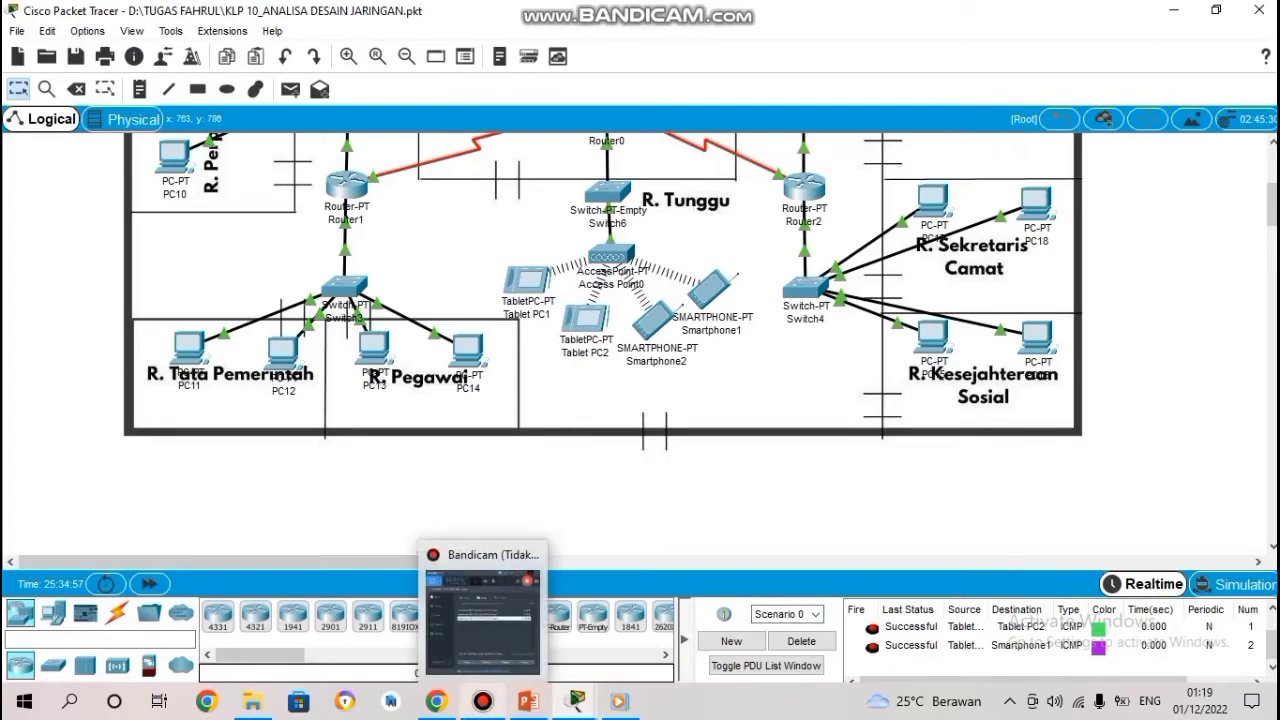